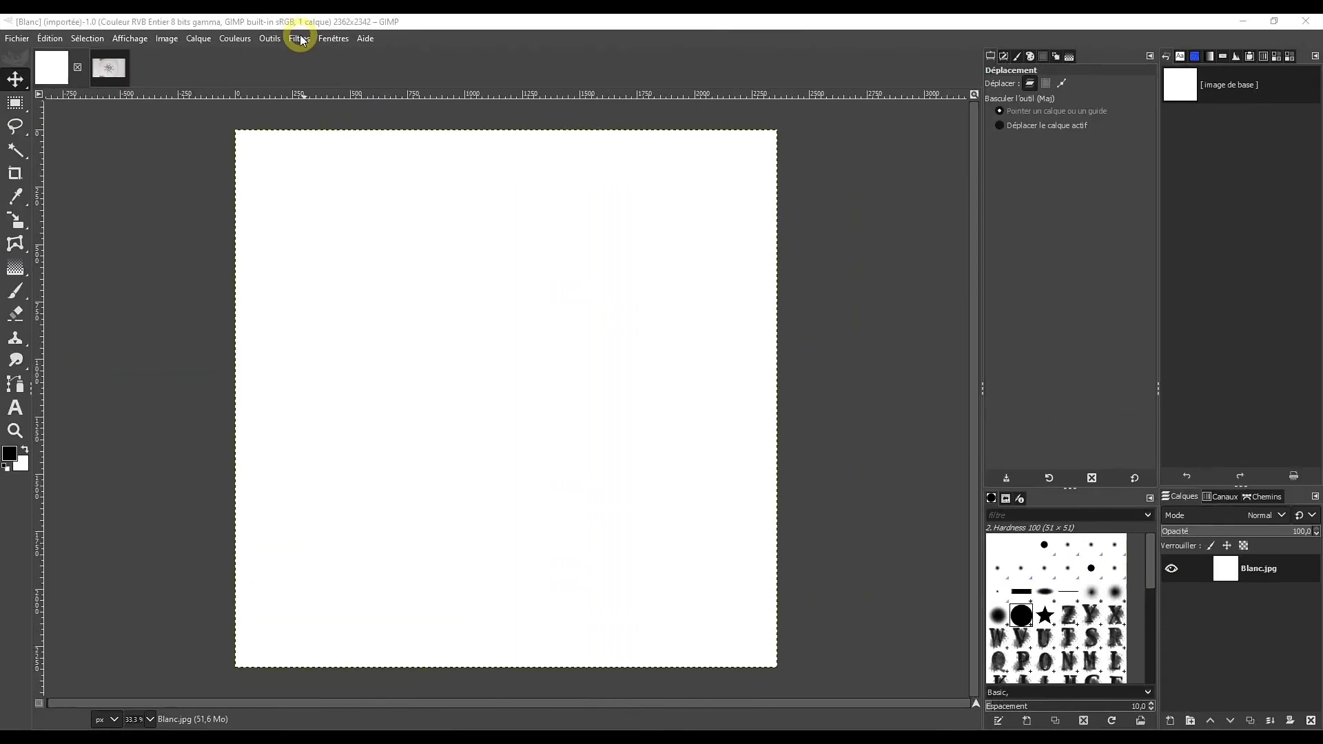
# Open the Filtres menu over the blank white Blanc.jpg image.
pyautogui.click(301, 39)
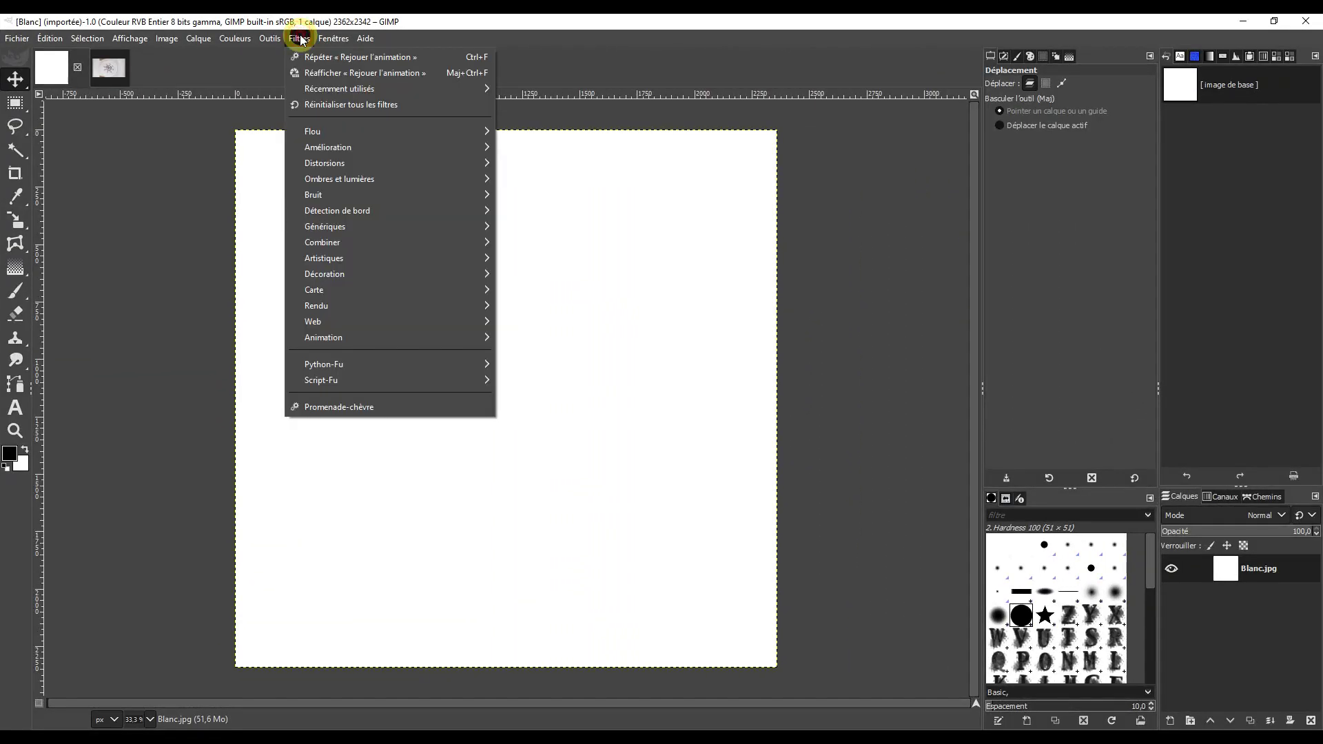
# Locate Spyrogimp under Filtres > Rendu, then close the filters list.
pyautogui.click(321, 303)
pyautogui.click(611, 363)
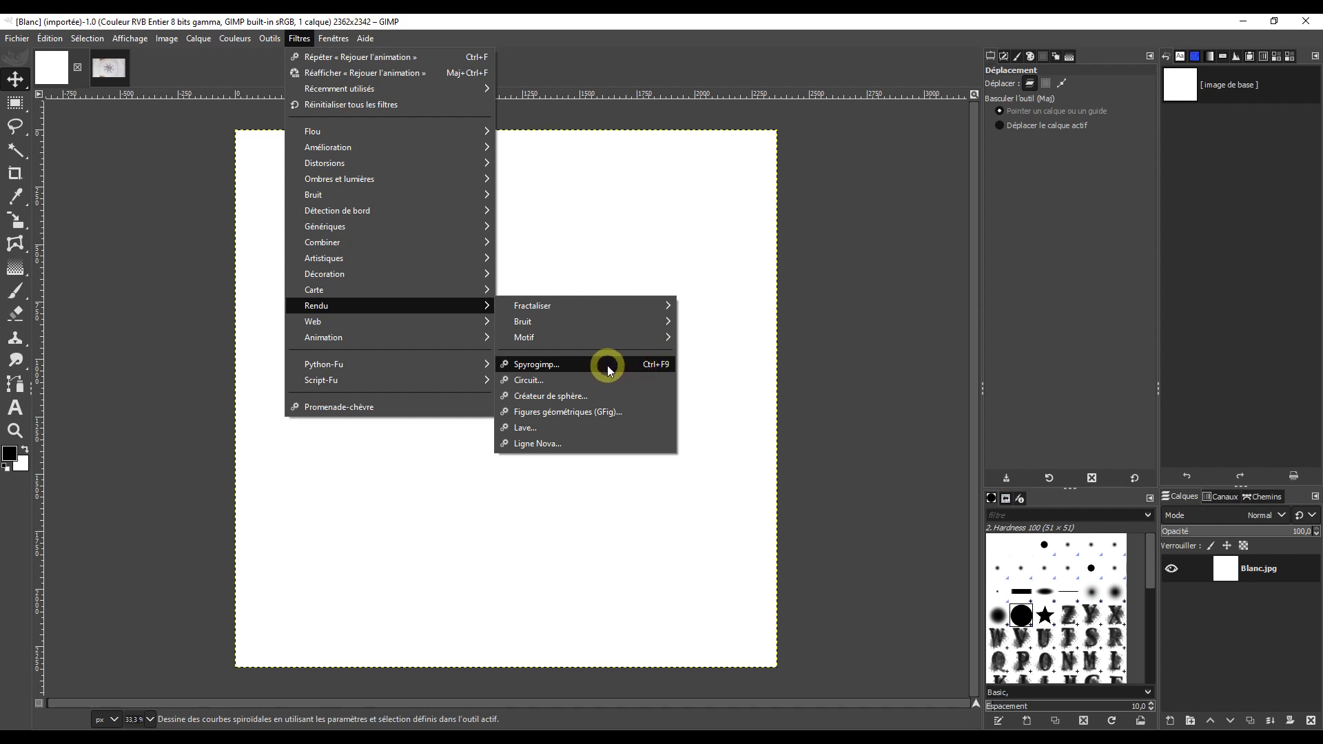
pyautogui.click(182, 122)
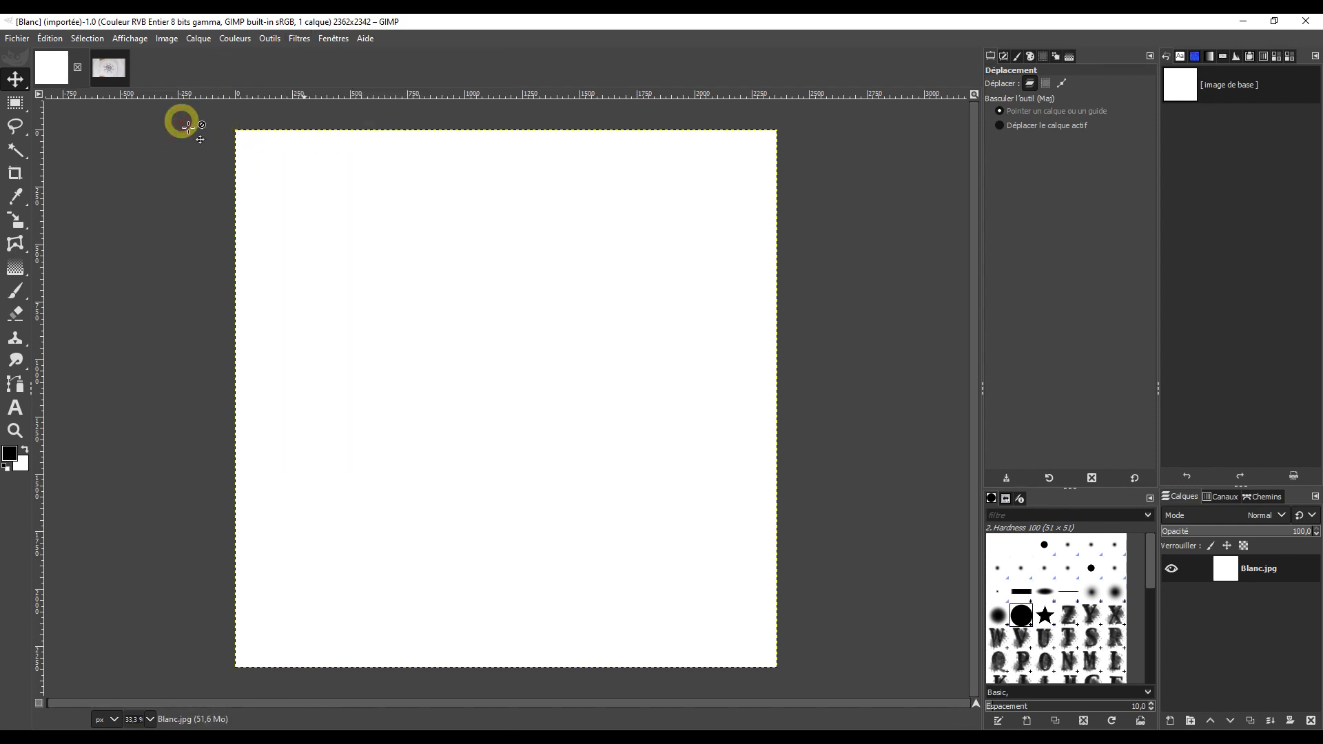
# Launch Spyrogimp from the right-click Filtres > Rendu menu and move its dialog aside to see the preview.
pyautogui.rightClick(183, 124)
pyautogui.click(221, 268)
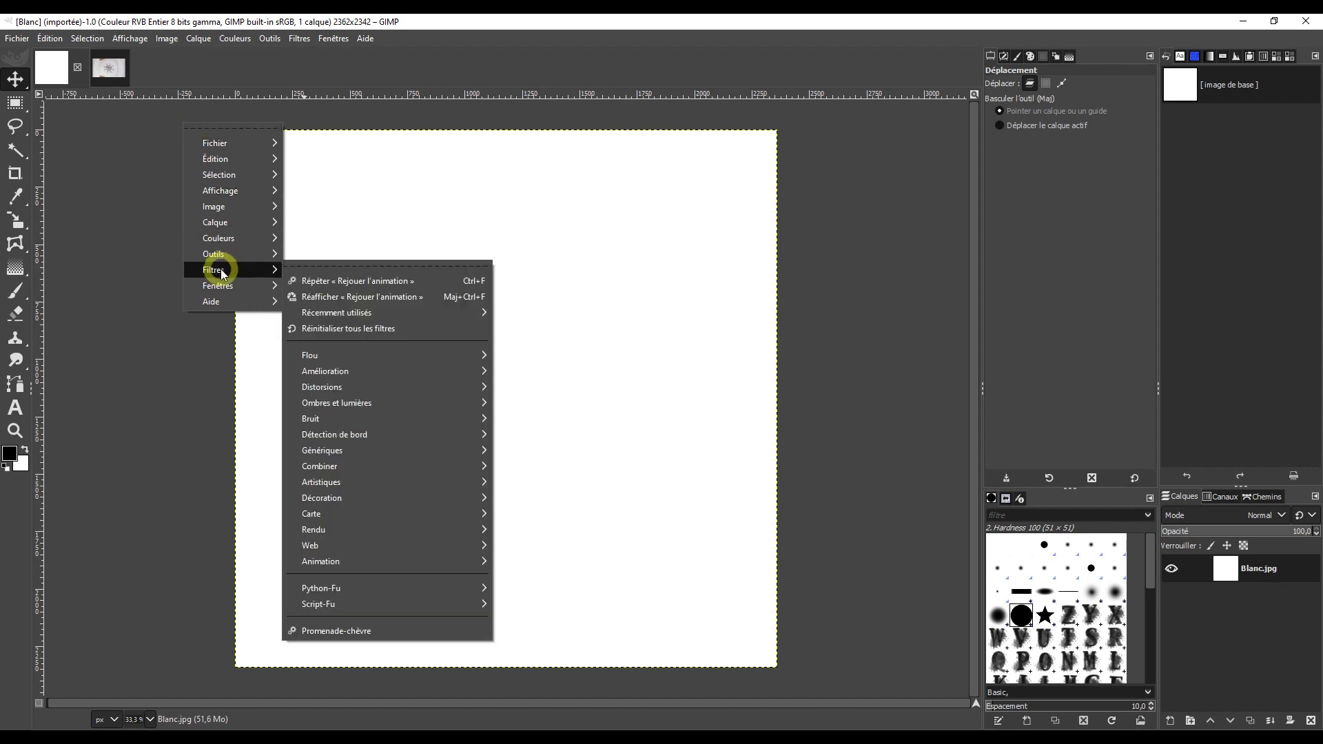
pyautogui.click(359, 533)
pyautogui.click(655, 600)
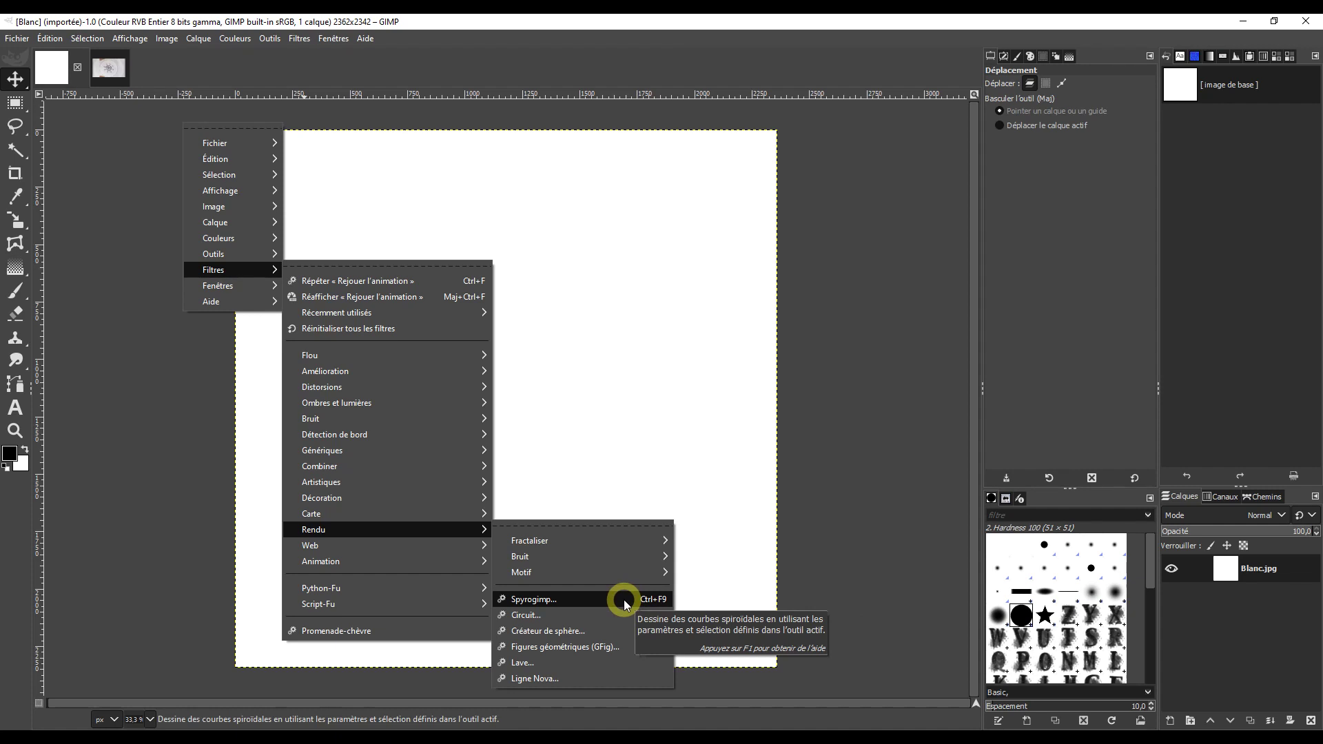
pyautogui.click(623, 599)
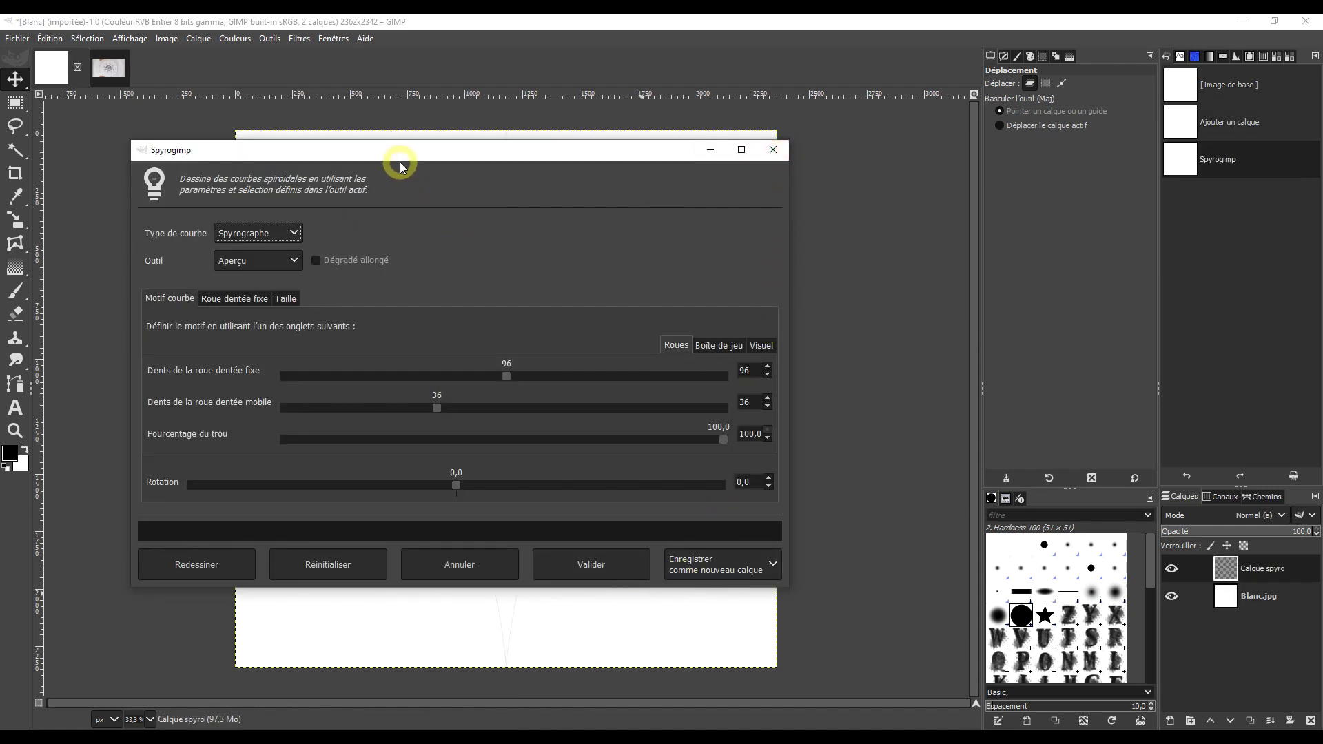
pyautogui.moveTo(441, 155)
pyautogui.mouseDown()
pyautogui.moveTo(952, 75)
pyautogui.moveTo(974, 48)
pyautogui.mouseUp()
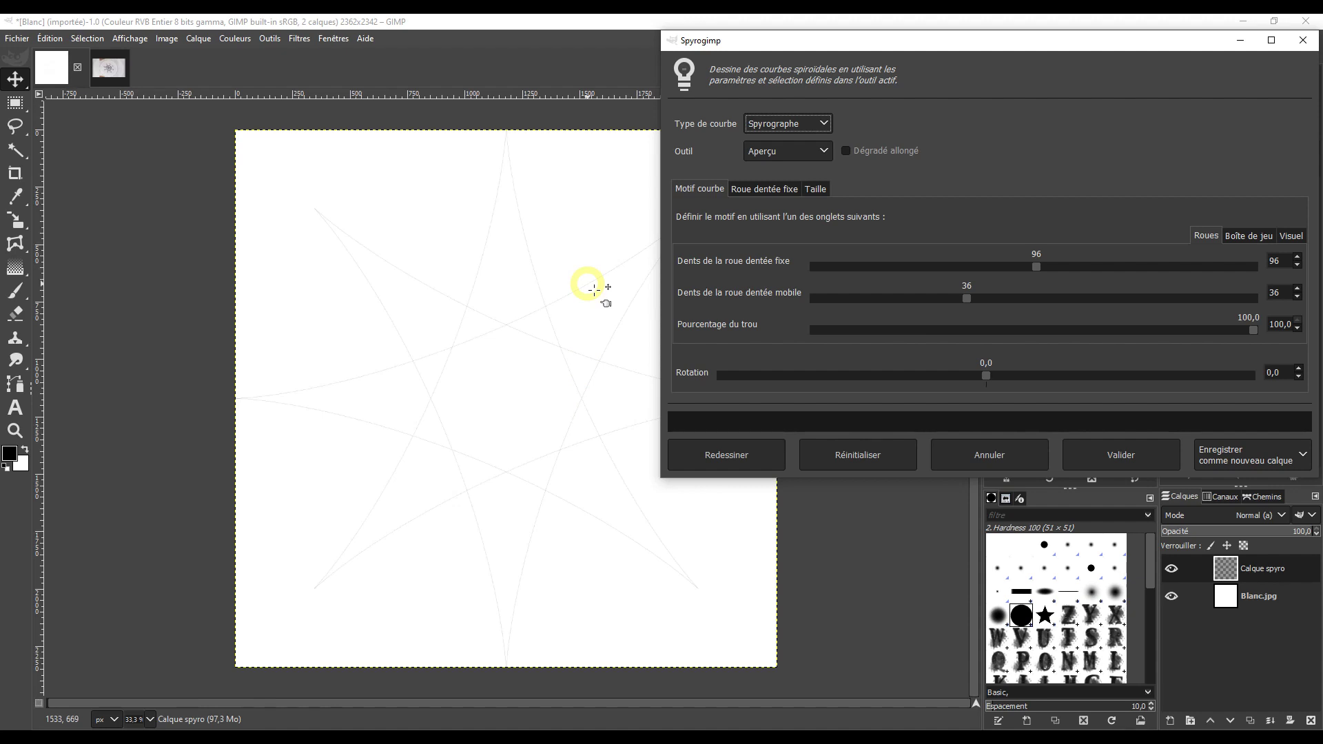
pyautogui.click(117, 71)
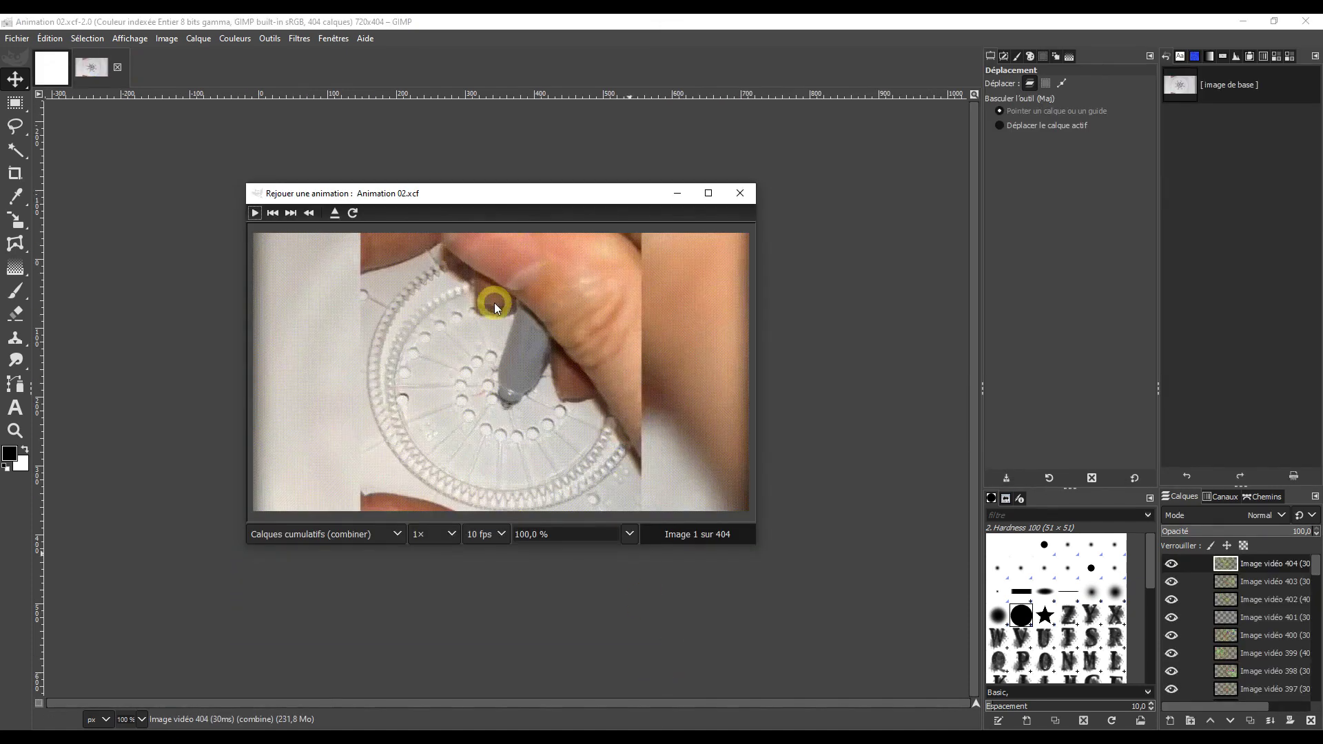
# Play the Animation 02.xcf spirograph drawing, then close the playback window and that image.
pyautogui.click(256, 217)
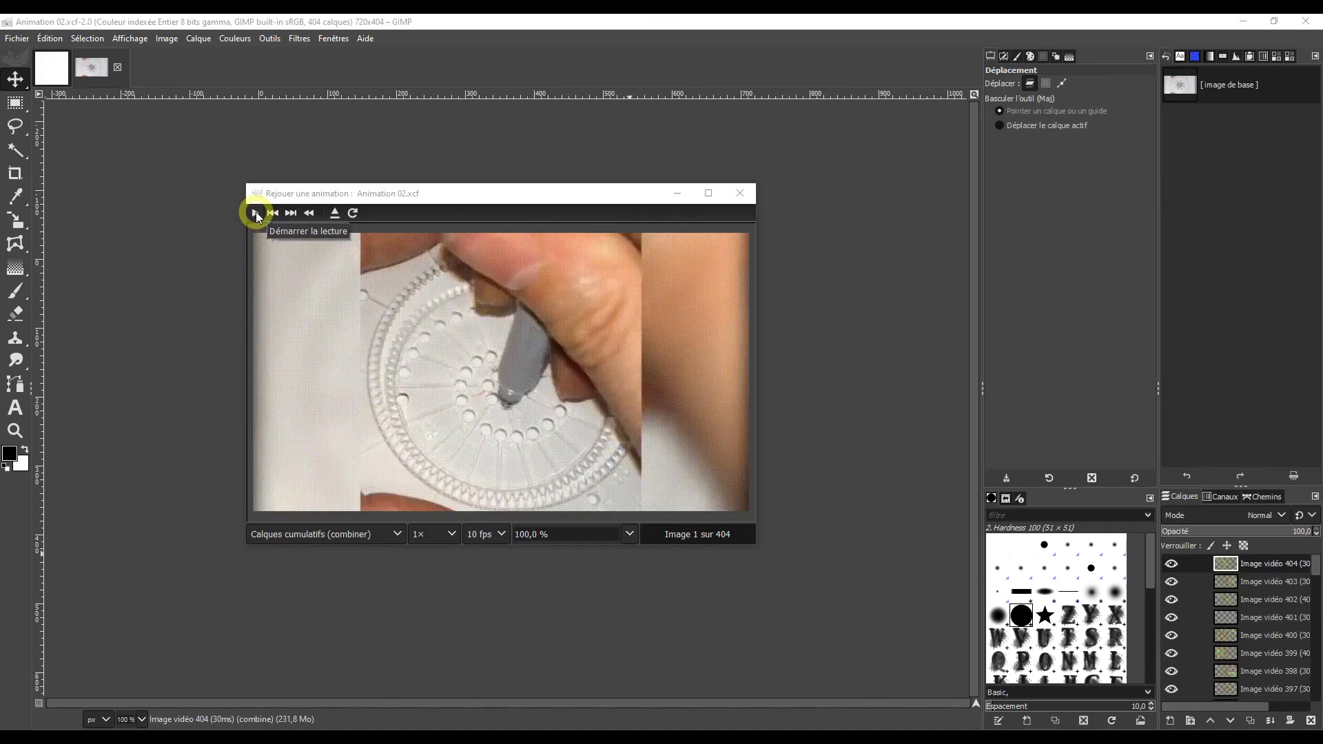
pyautogui.click(256, 216)
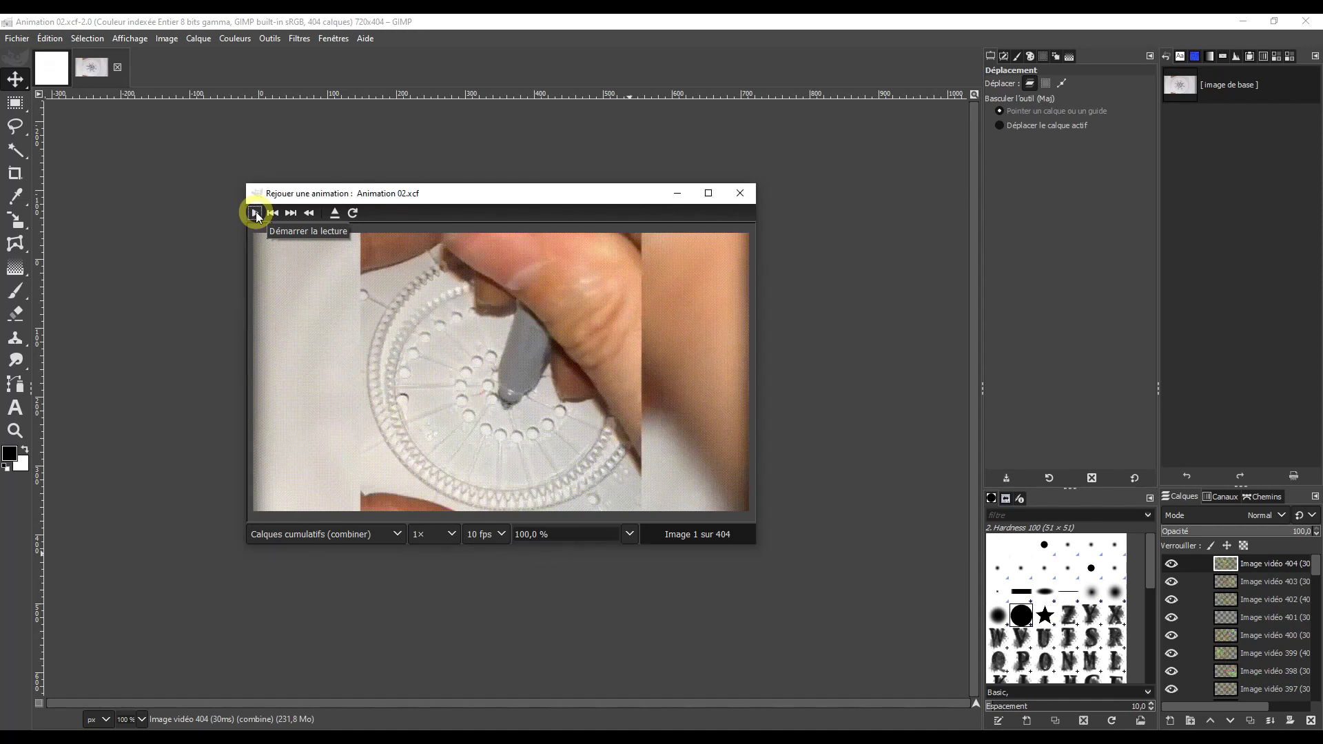
pyautogui.click(257, 217)
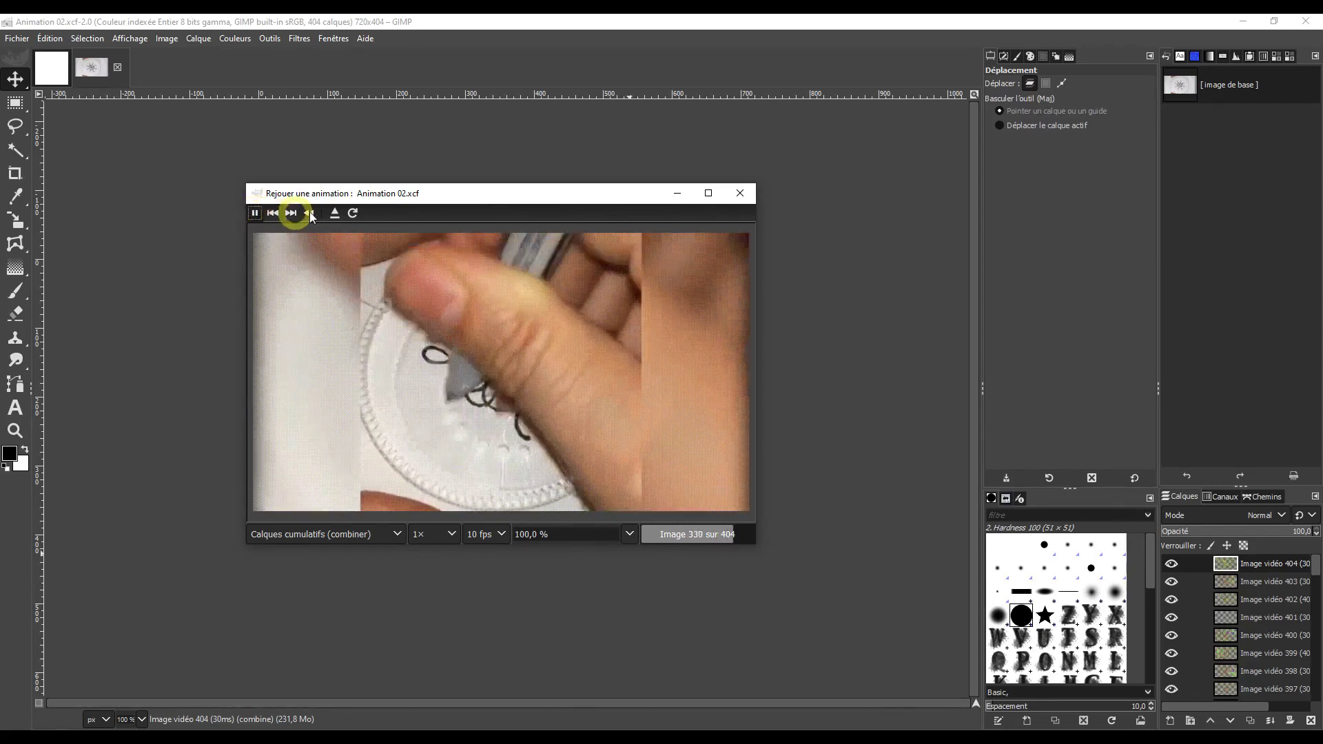
pyautogui.click(741, 195)
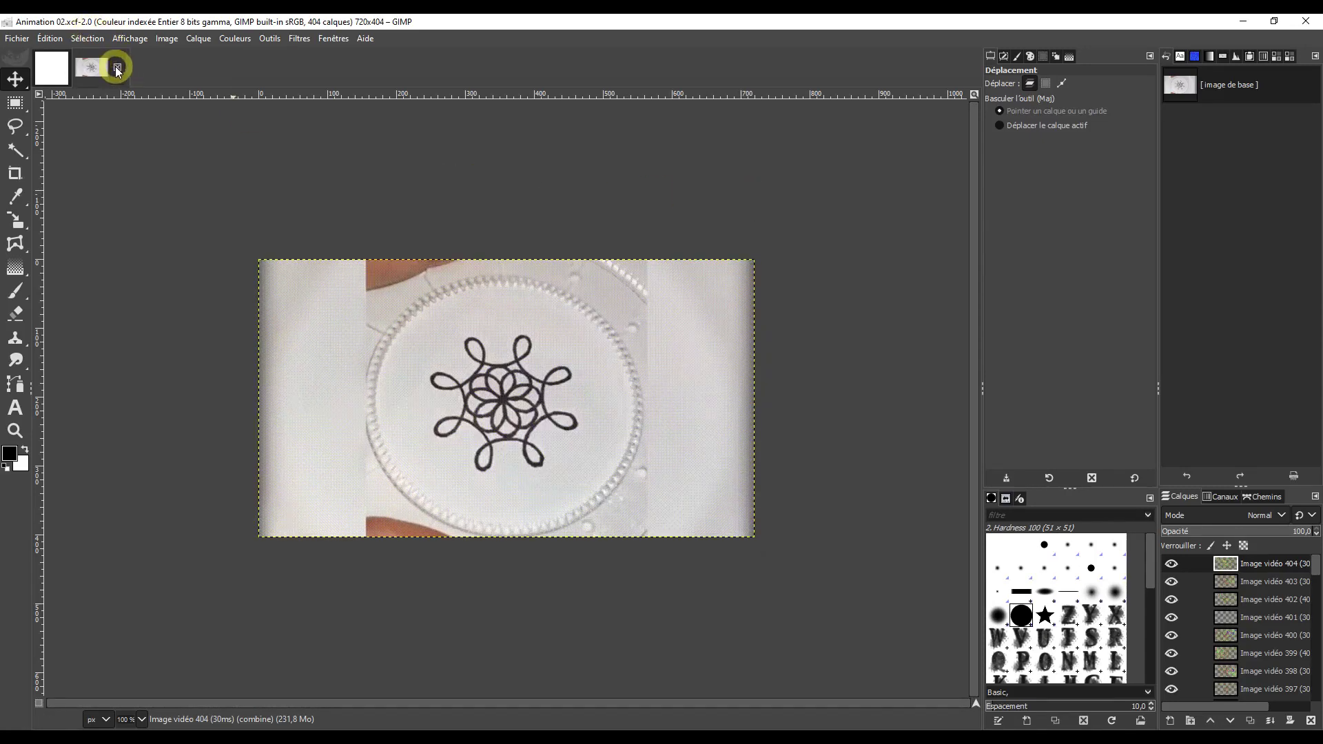
pyautogui.click(117, 67)
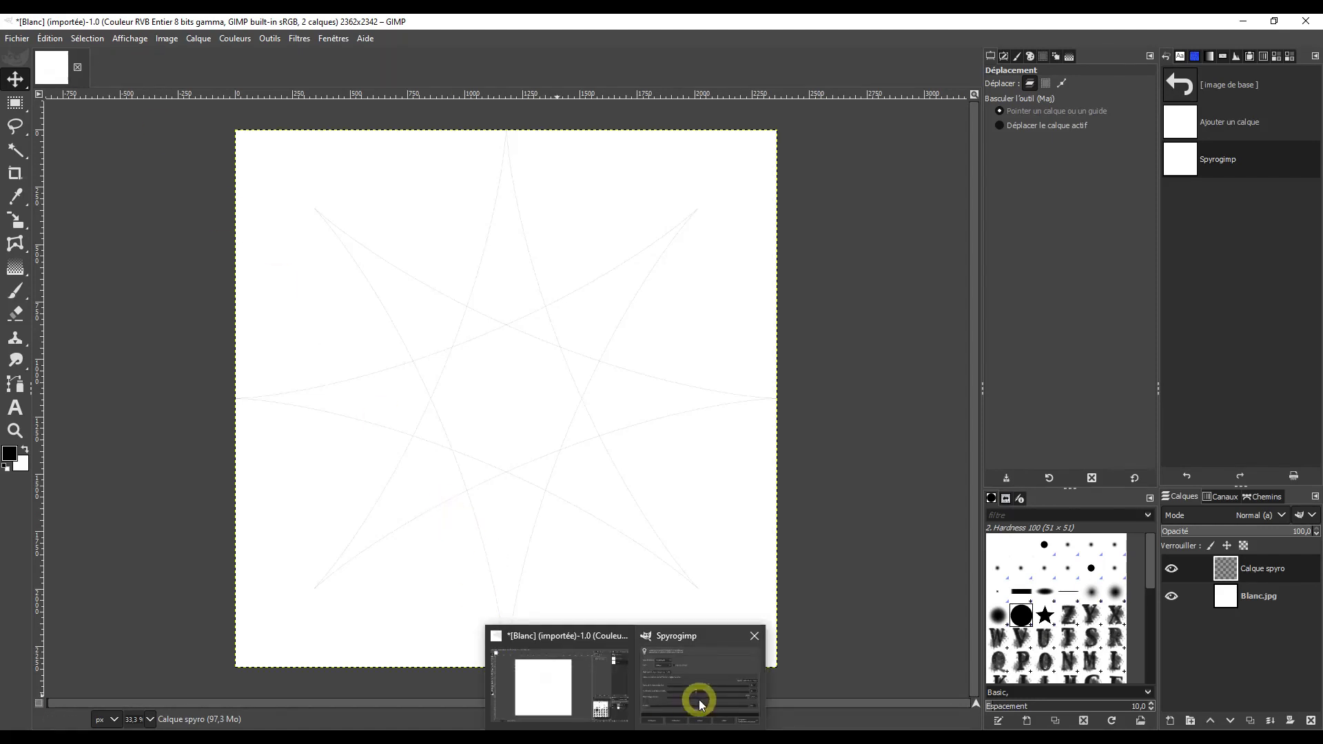
# Bring the Spyrogimp dialog back in front and show its Outil drawing-tool choices.
pyautogui.click(696, 697)
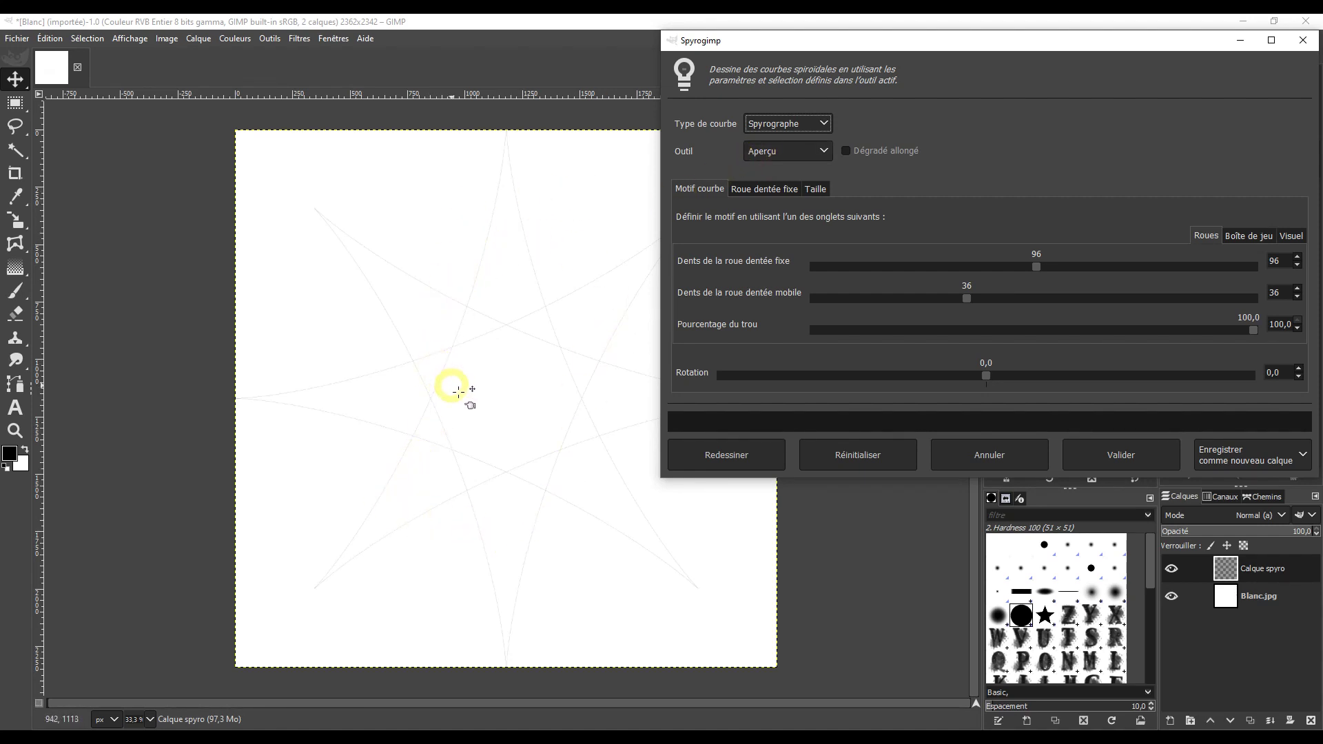
pyautogui.click(822, 151)
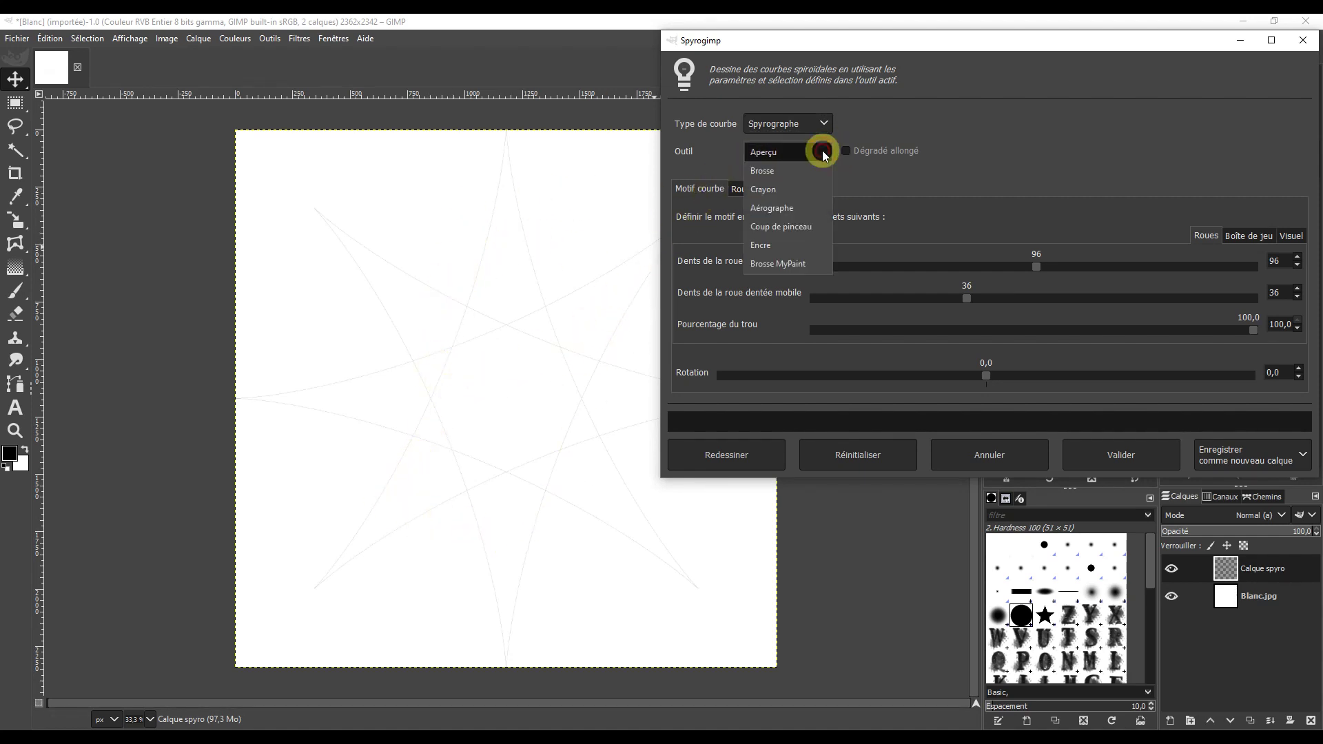
# Preview the star with Brosse, Crayon, Aérographe and Coup de pinceau tools in turn.
pyautogui.click(764, 171)
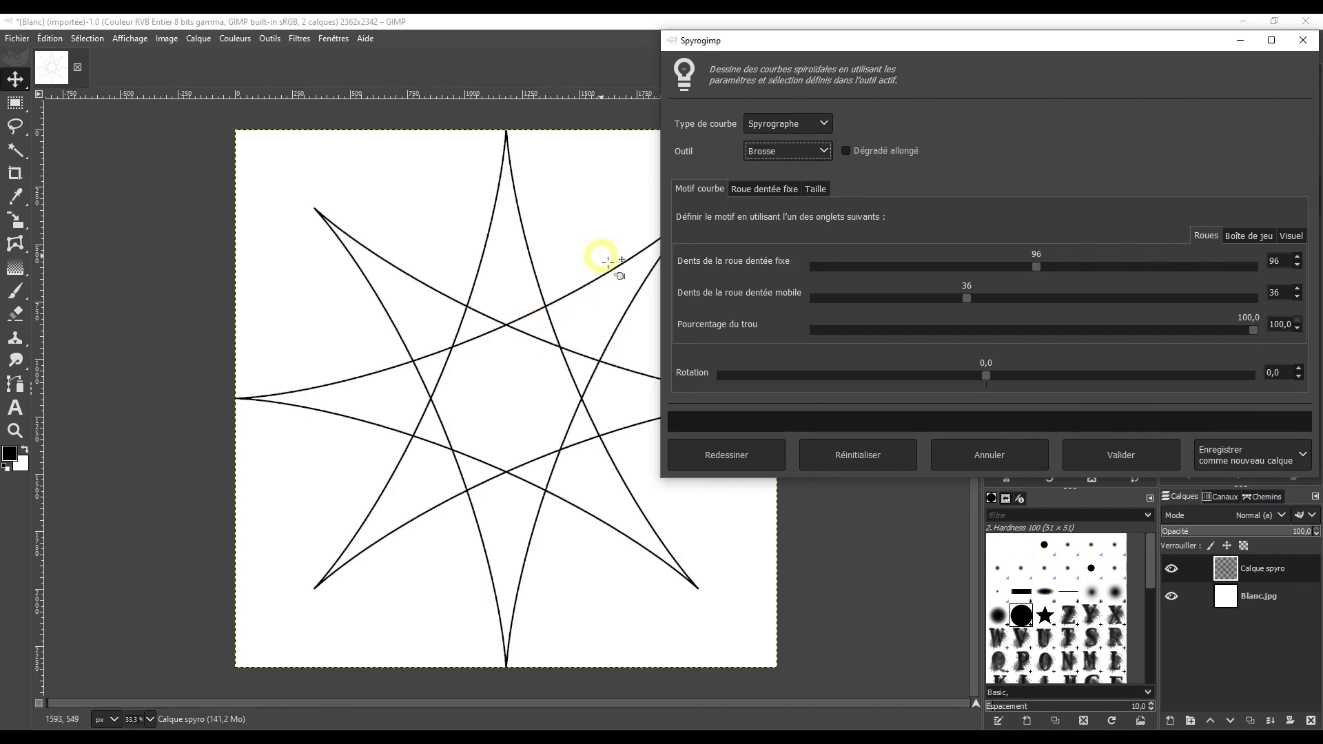
pyautogui.click(822, 150)
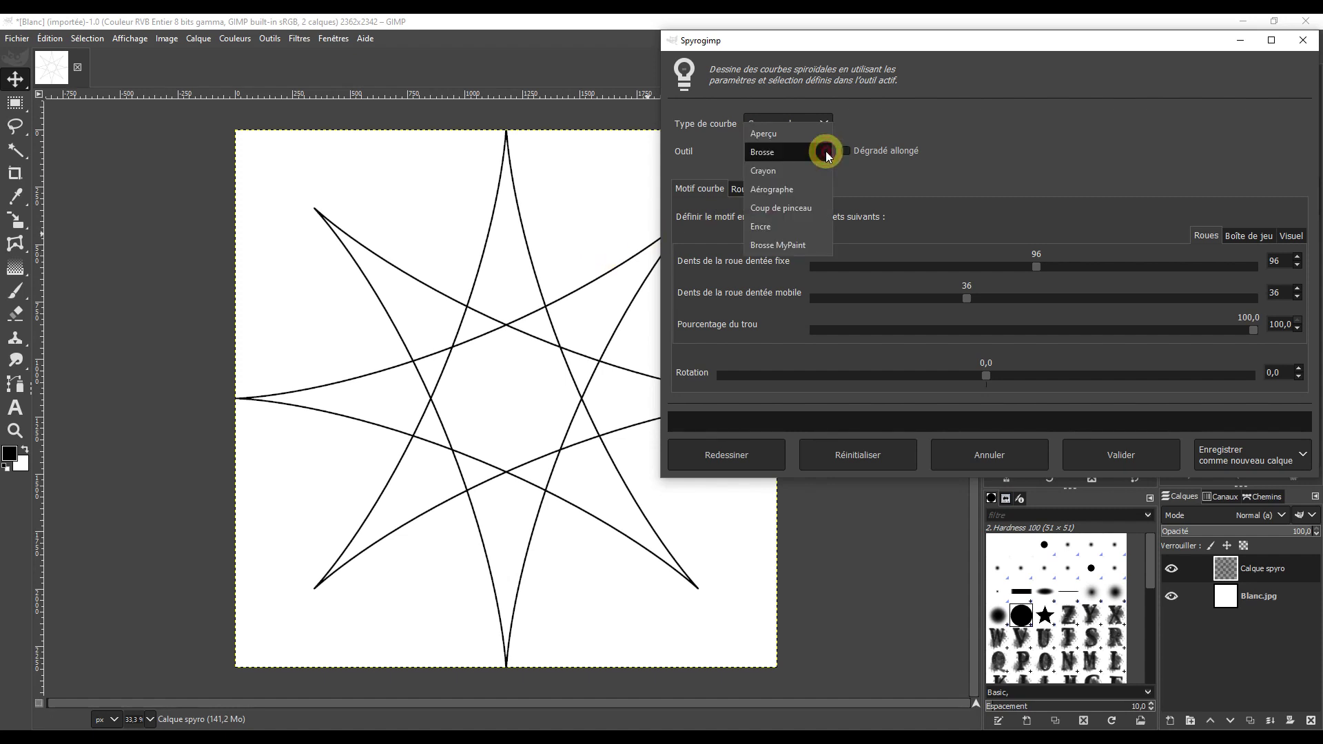
pyautogui.click(775, 174)
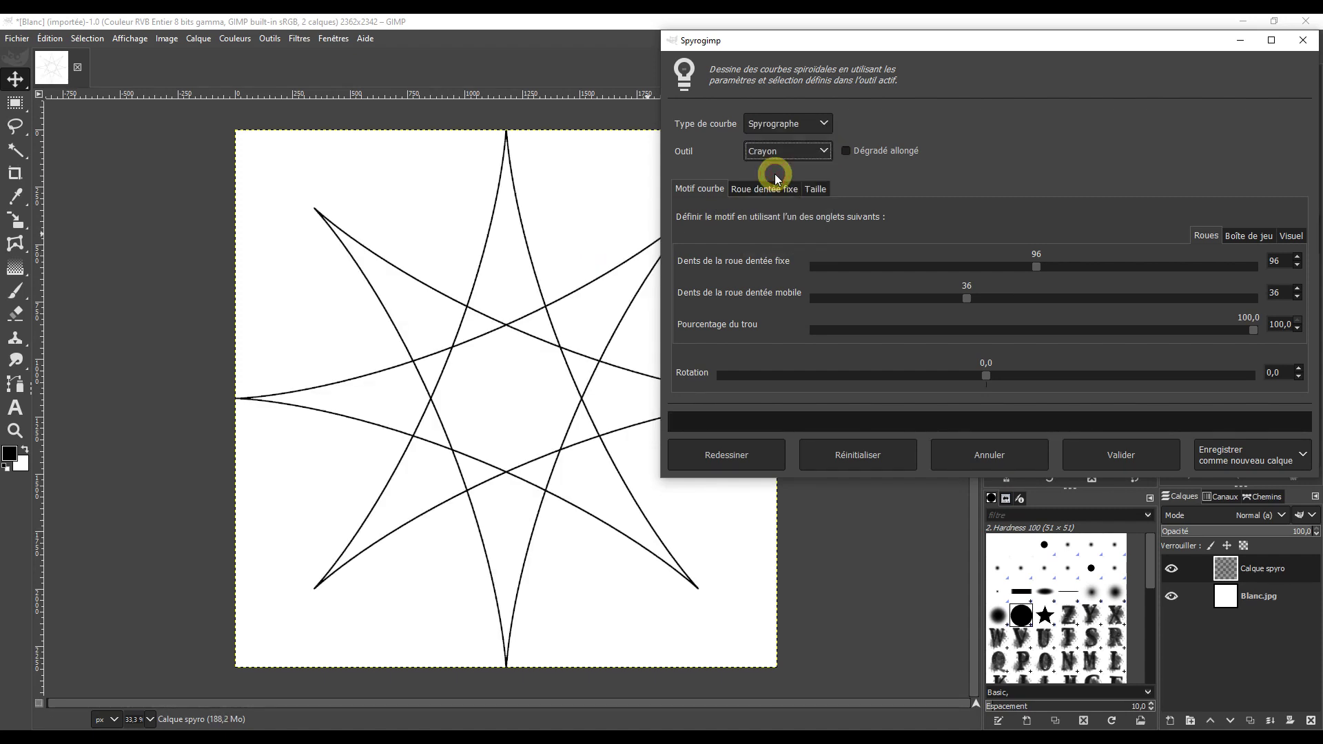
pyautogui.click(826, 157)
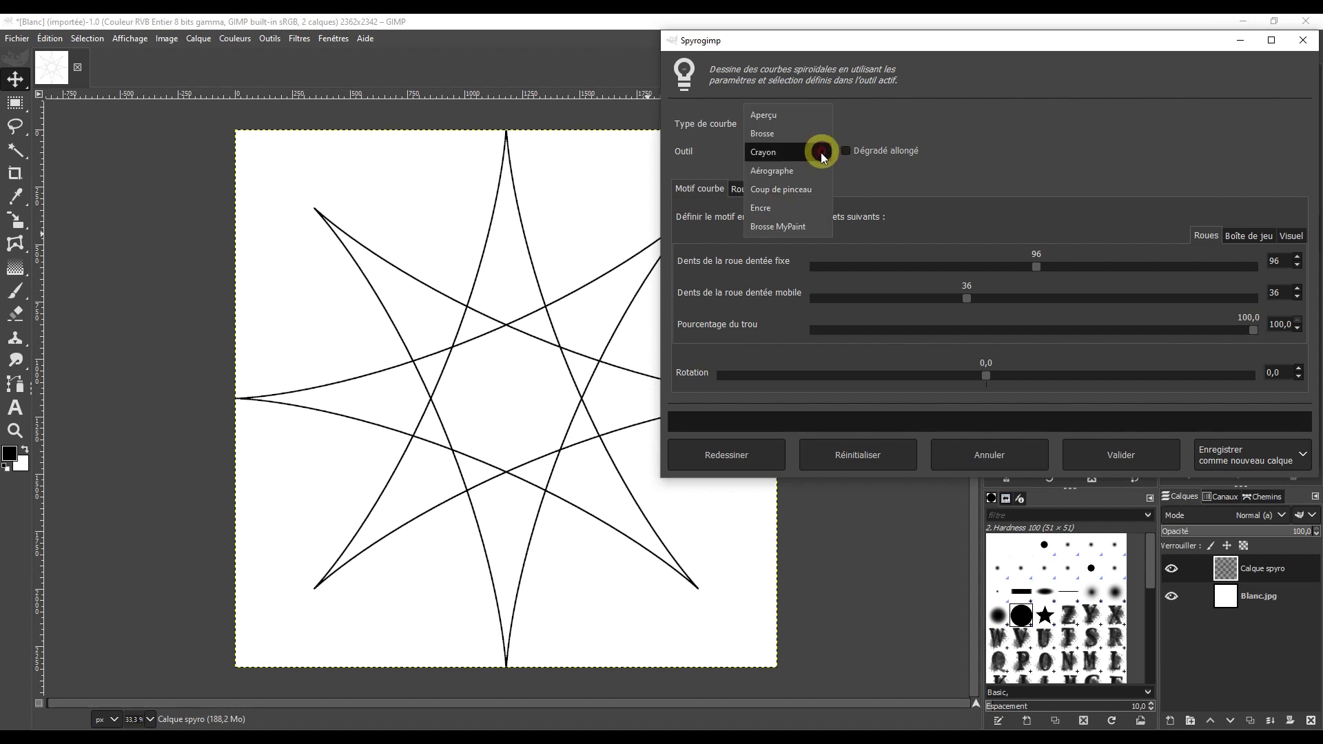
pyautogui.click(776, 172)
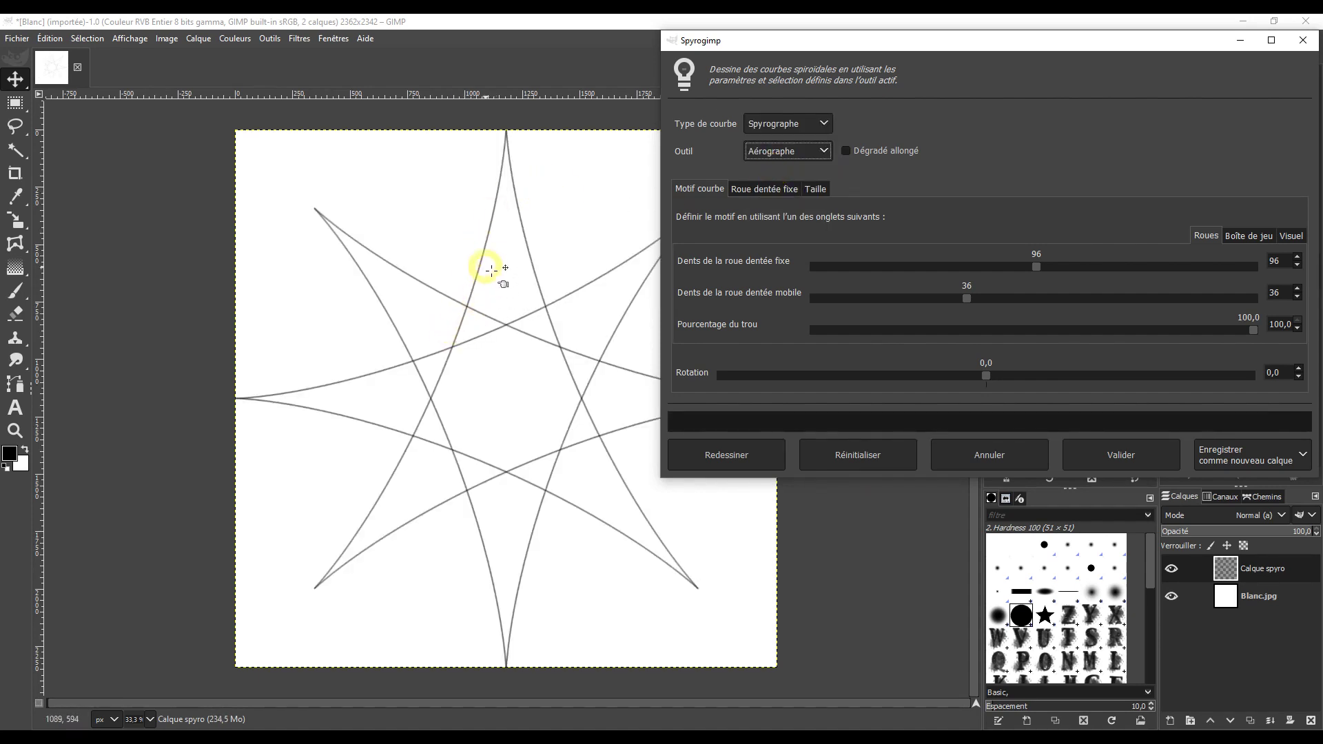
pyautogui.click(806, 151)
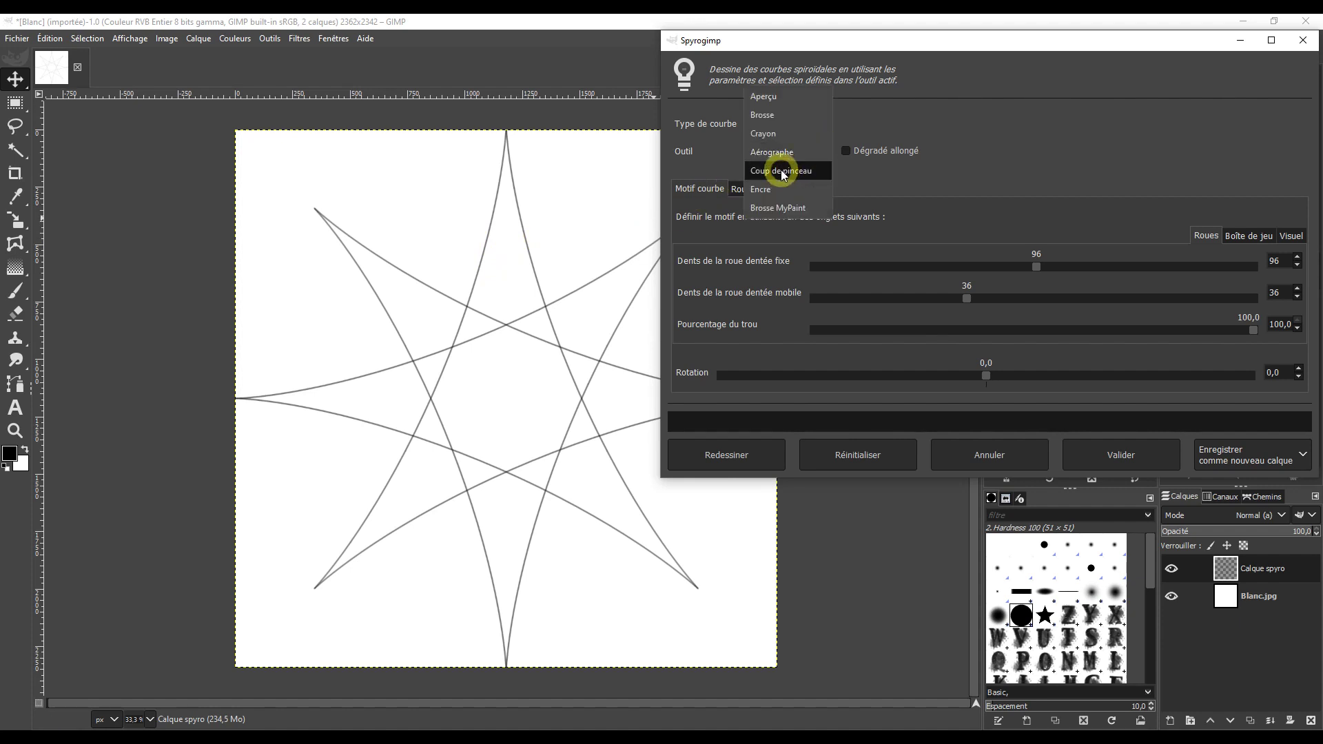
pyautogui.click(783, 175)
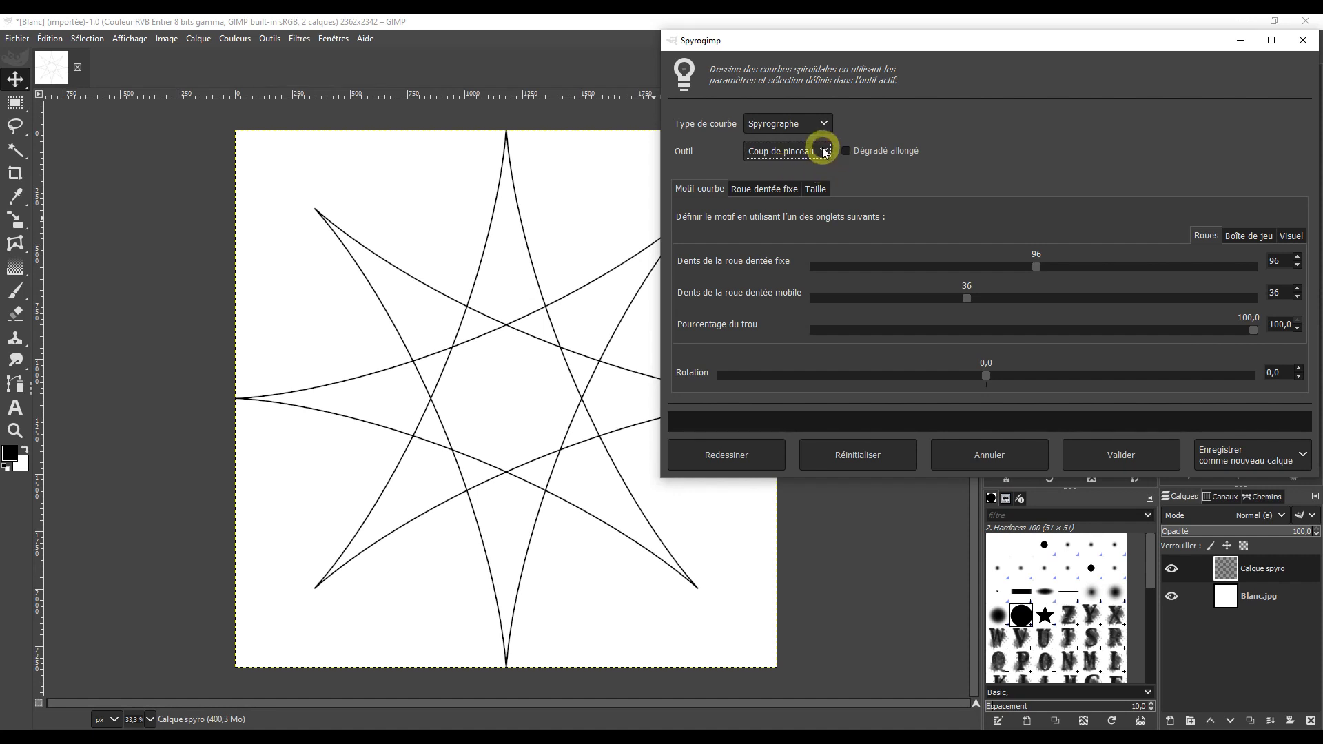
# Try the Encre and Brosse MyPaint tools, then return to thin Brosse lines.
pyautogui.click(819, 151)
pyautogui.click(758, 170)
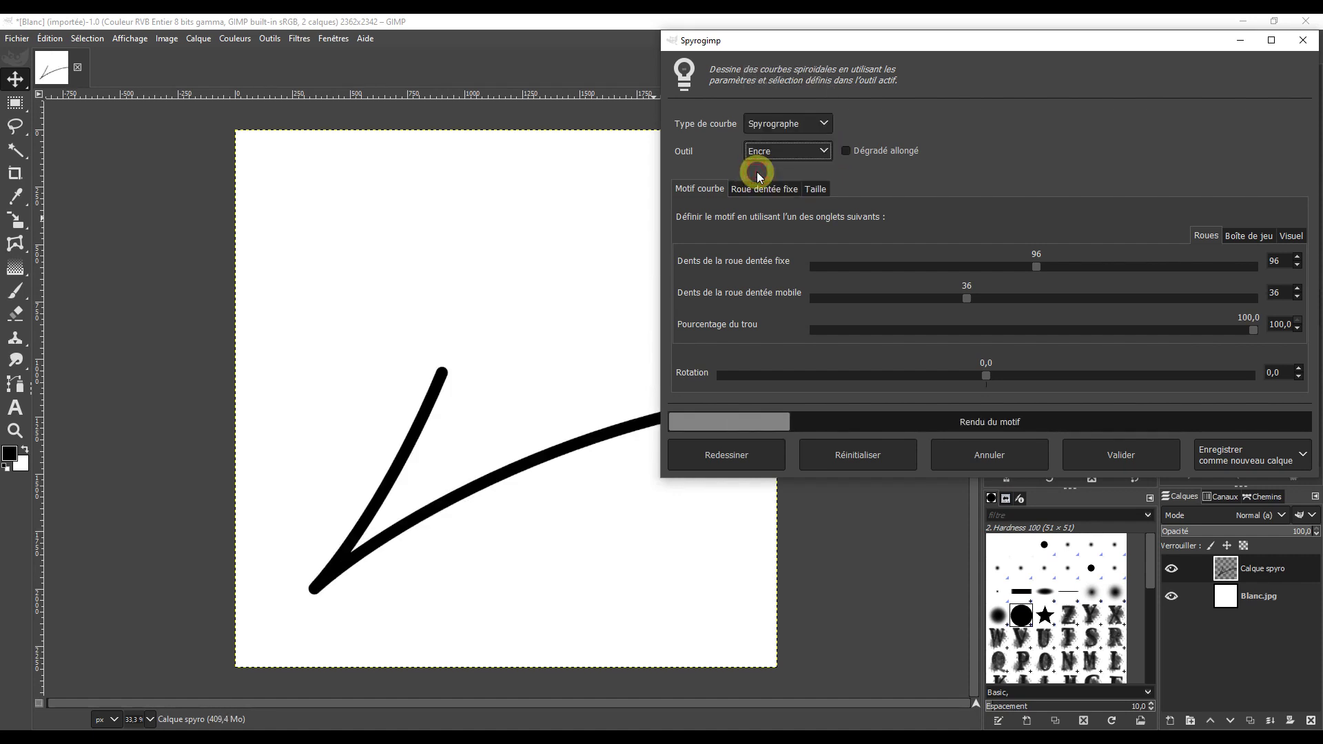
pyautogui.click(824, 151)
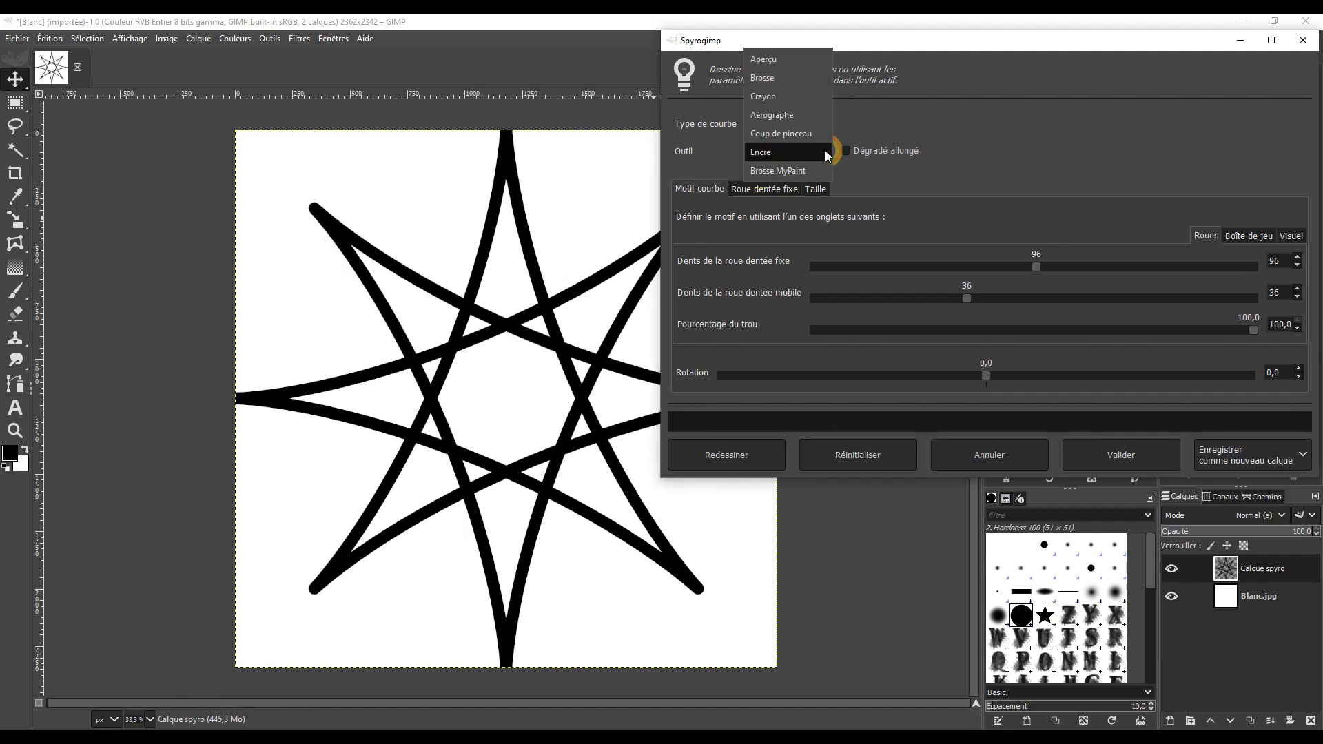
pyautogui.click(767, 171)
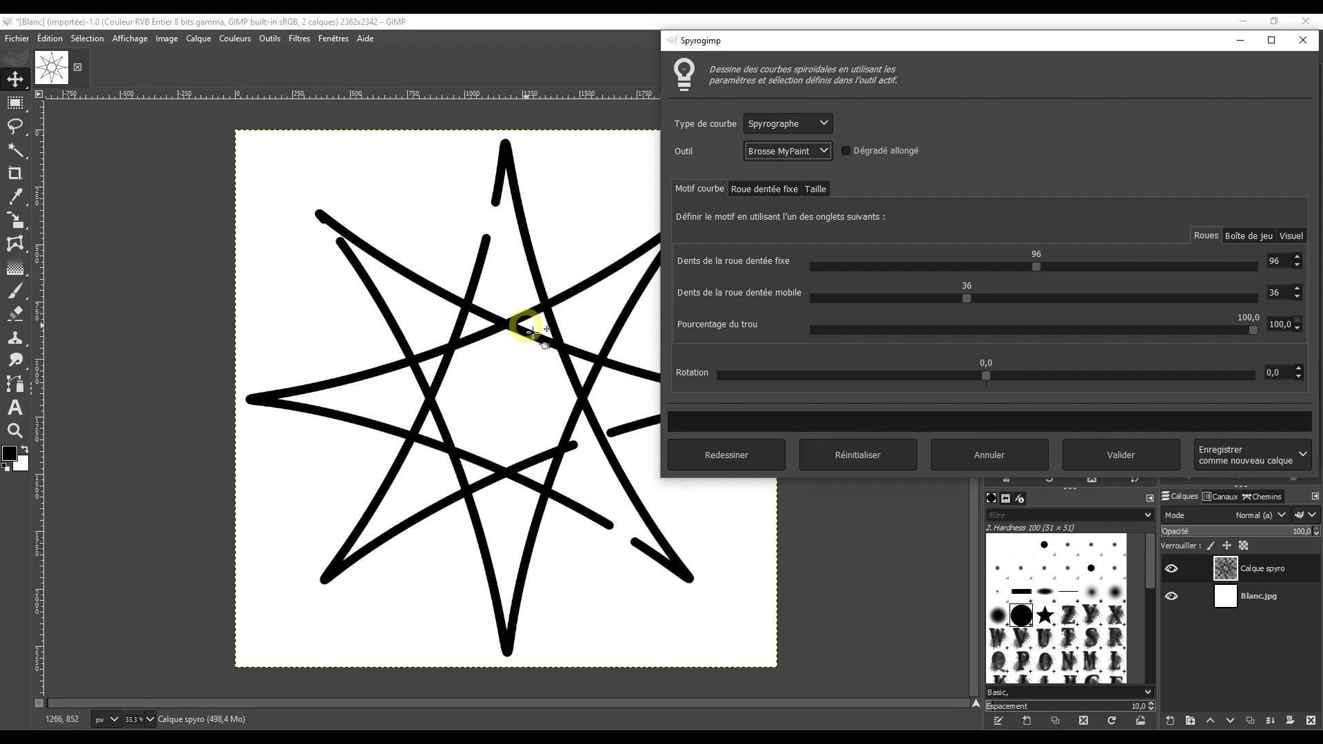
pyautogui.click(825, 152)
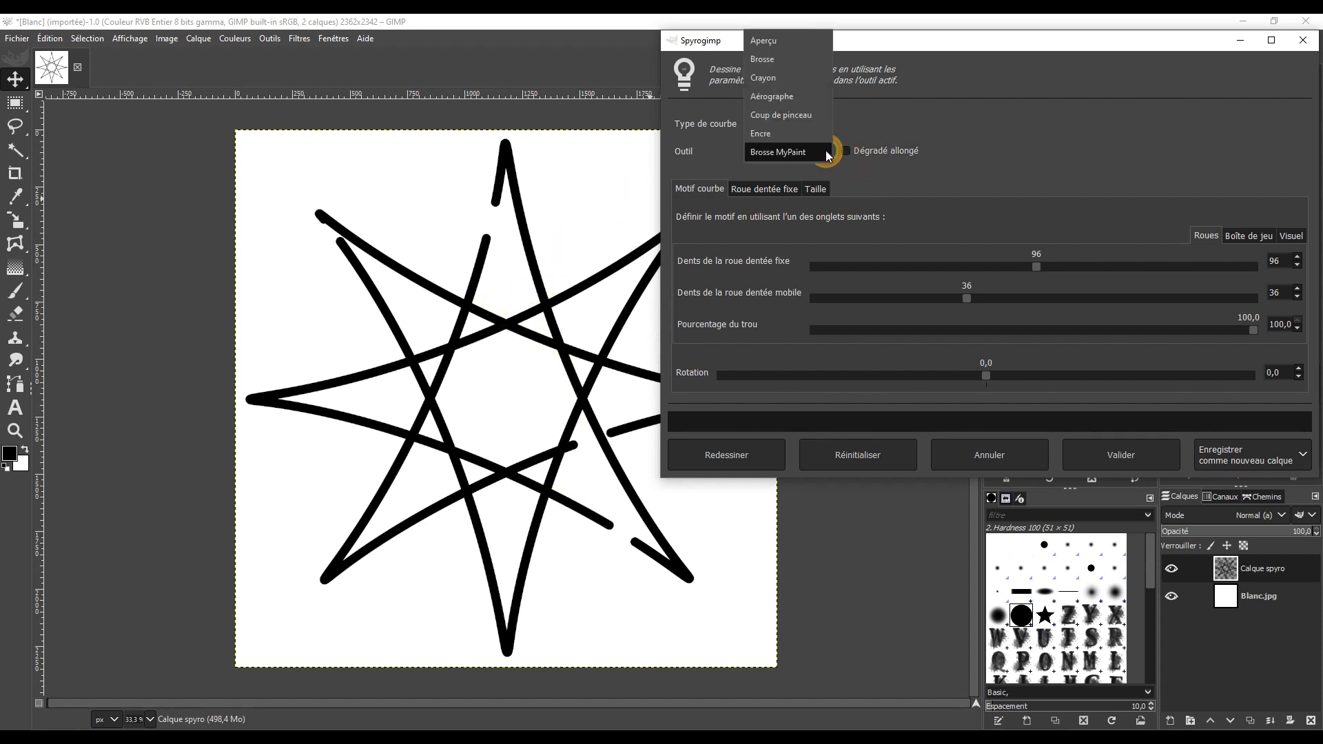
pyautogui.click(772, 60)
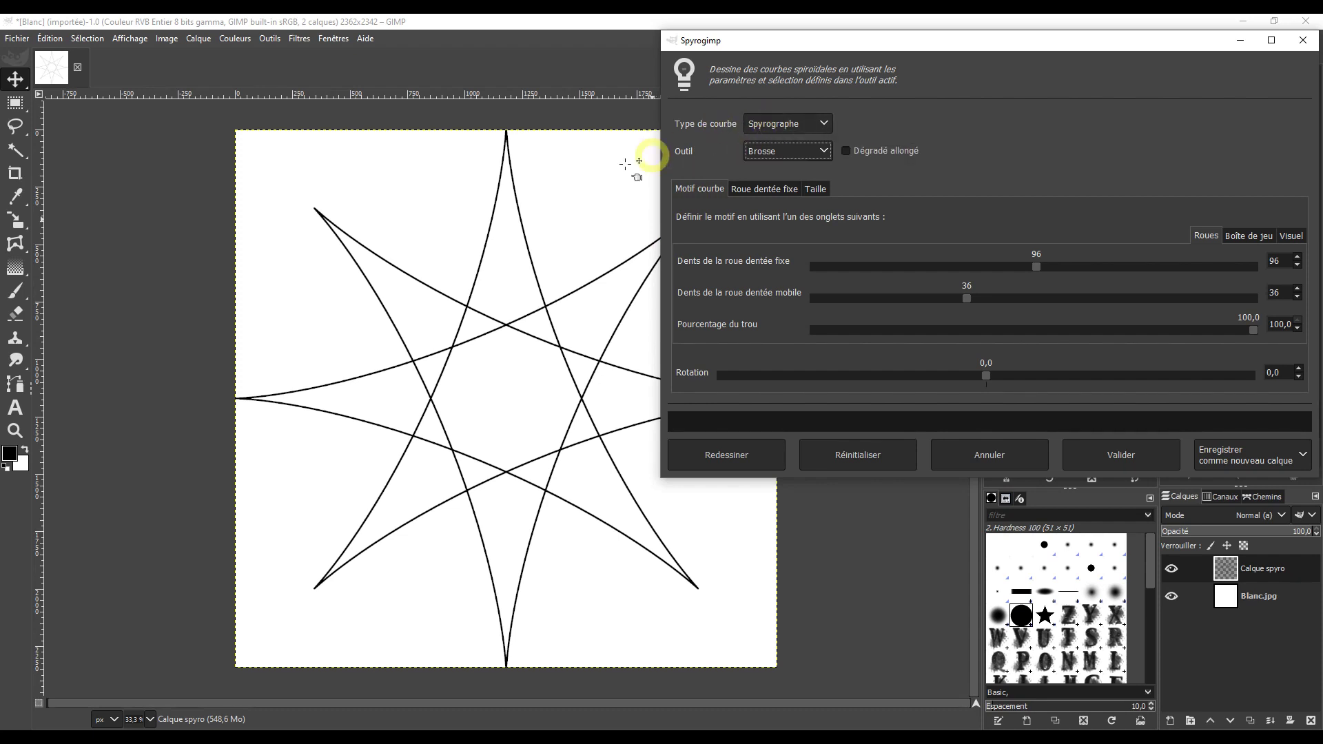
pyautogui.click(823, 126)
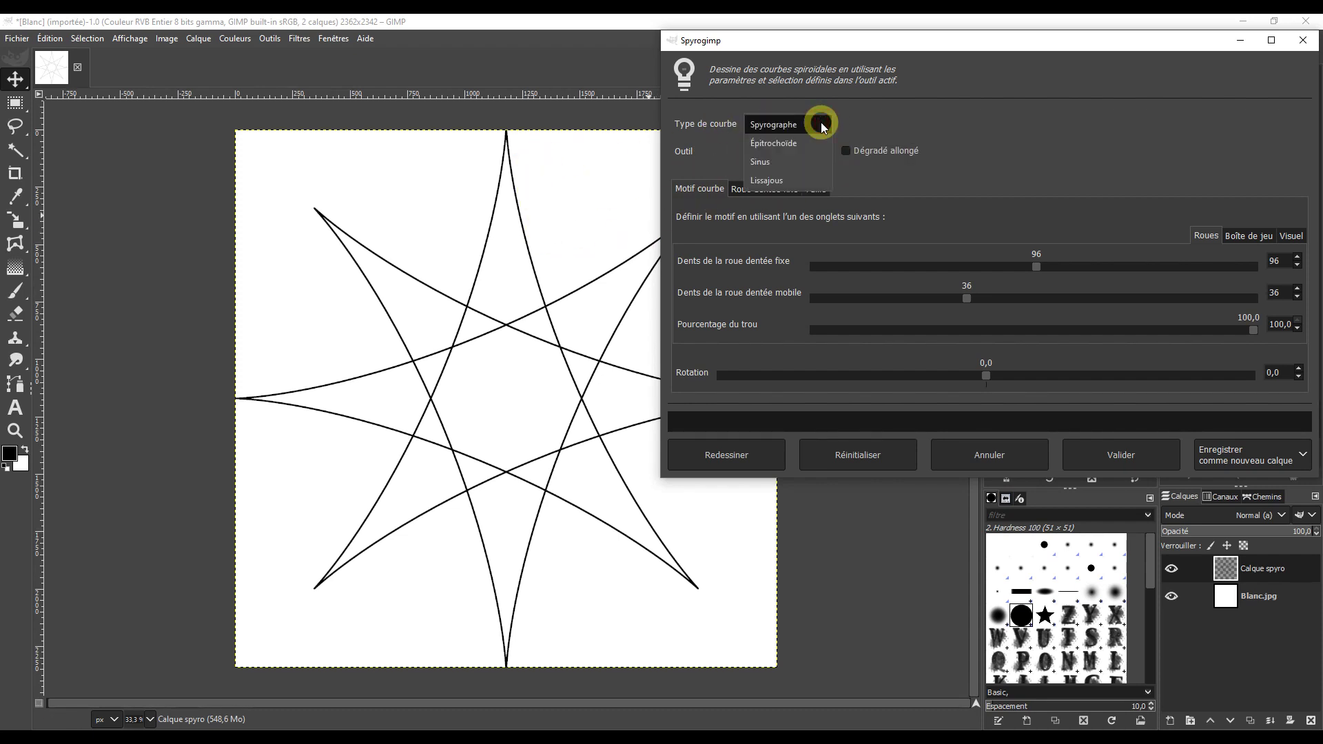
pyautogui.click(782, 142)
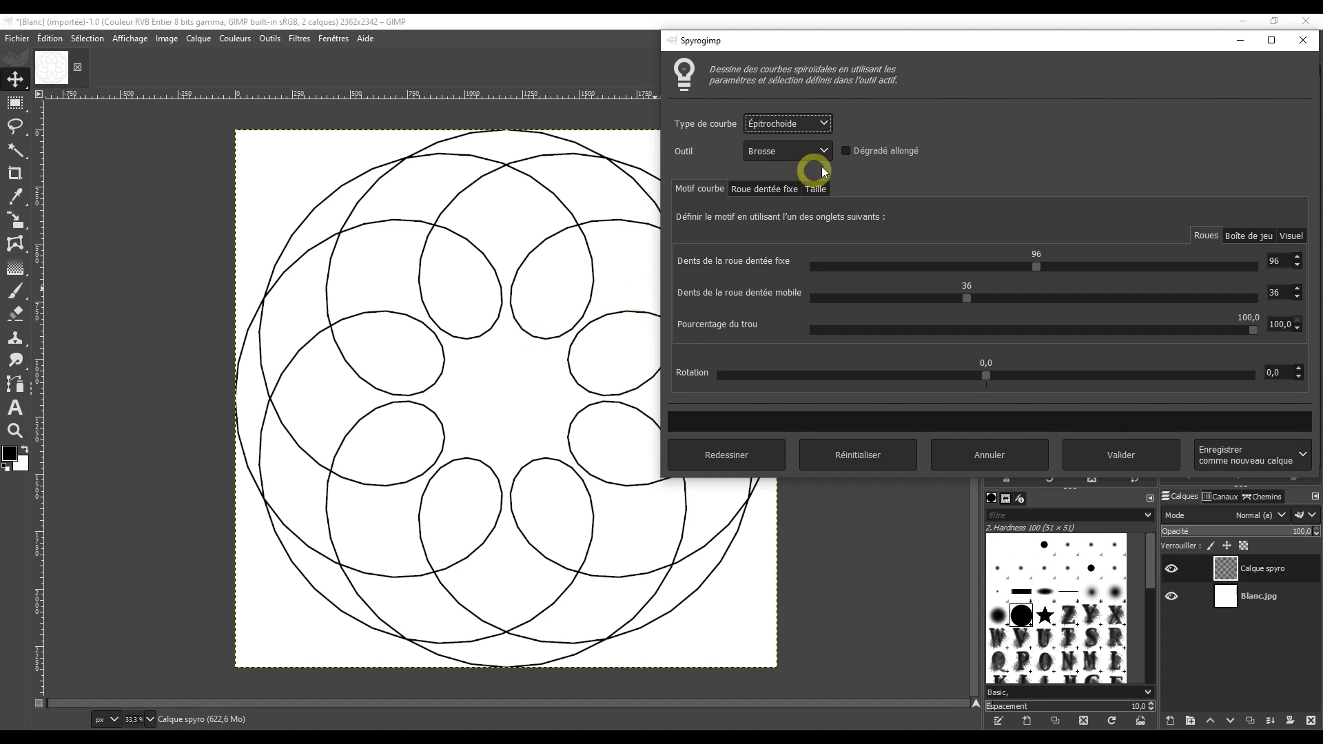
pyautogui.click(823, 124)
pyautogui.click(761, 143)
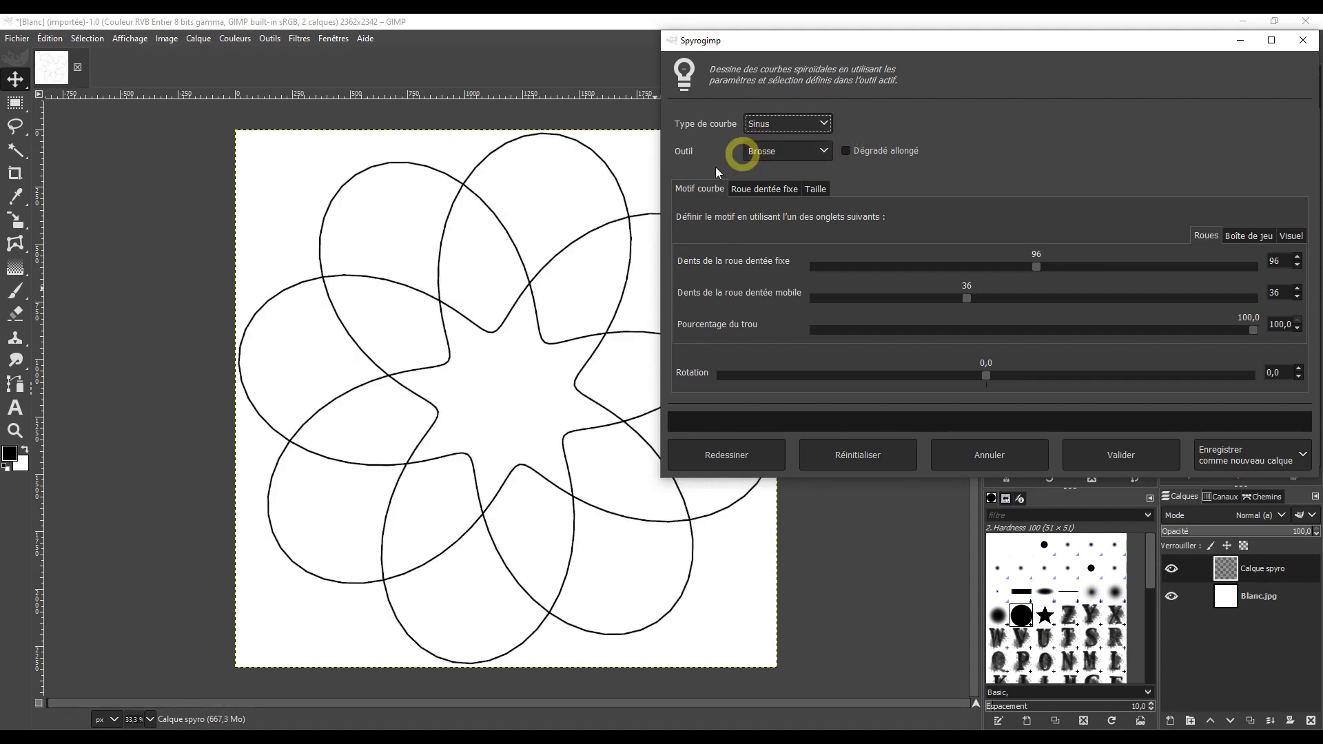
pyautogui.click(818, 124)
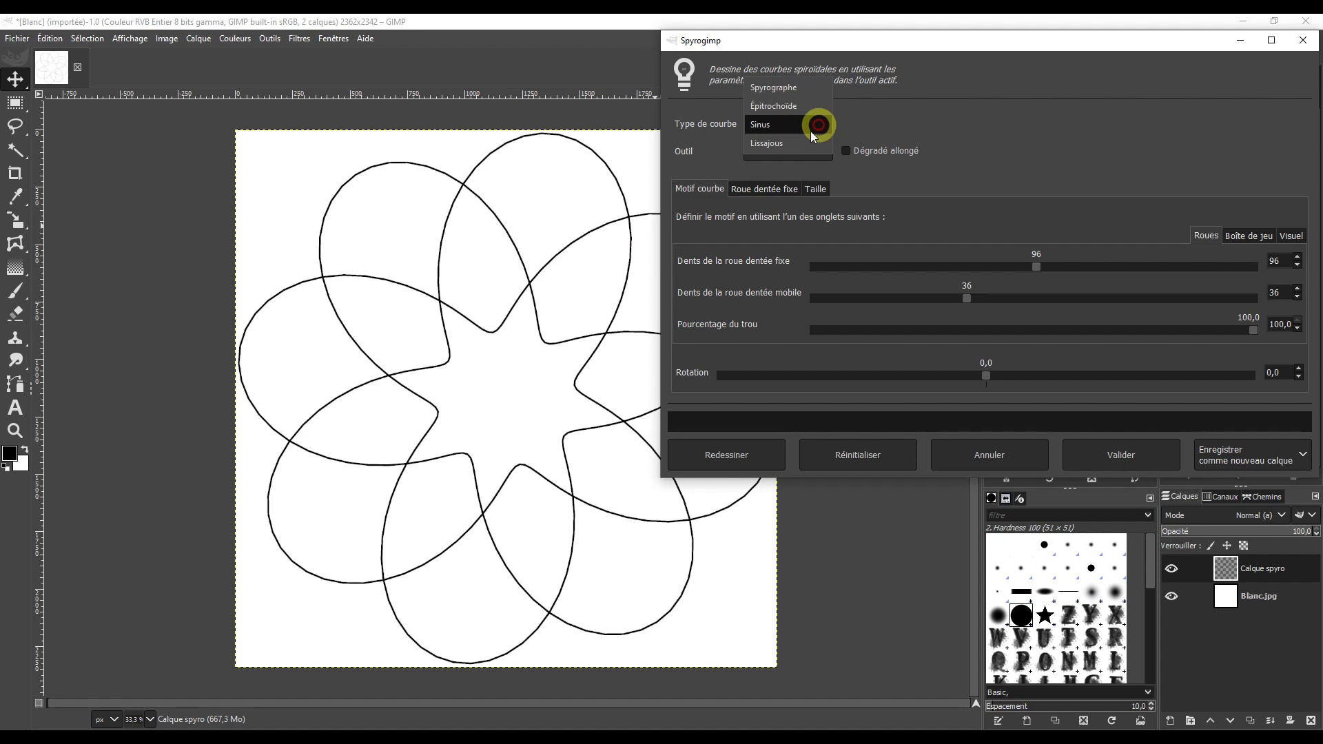
pyautogui.click(762, 145)
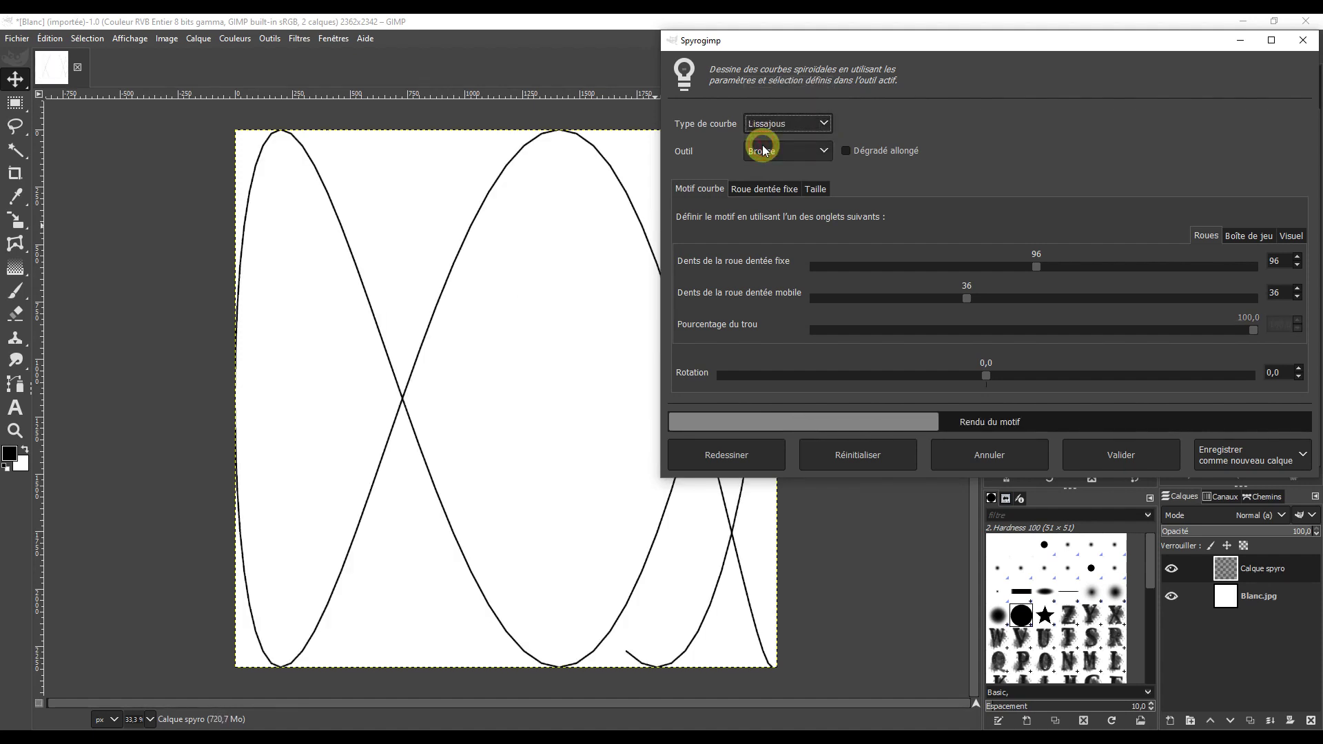
pyautogui.click(826, 124)
pyautogui.click(790, 72)
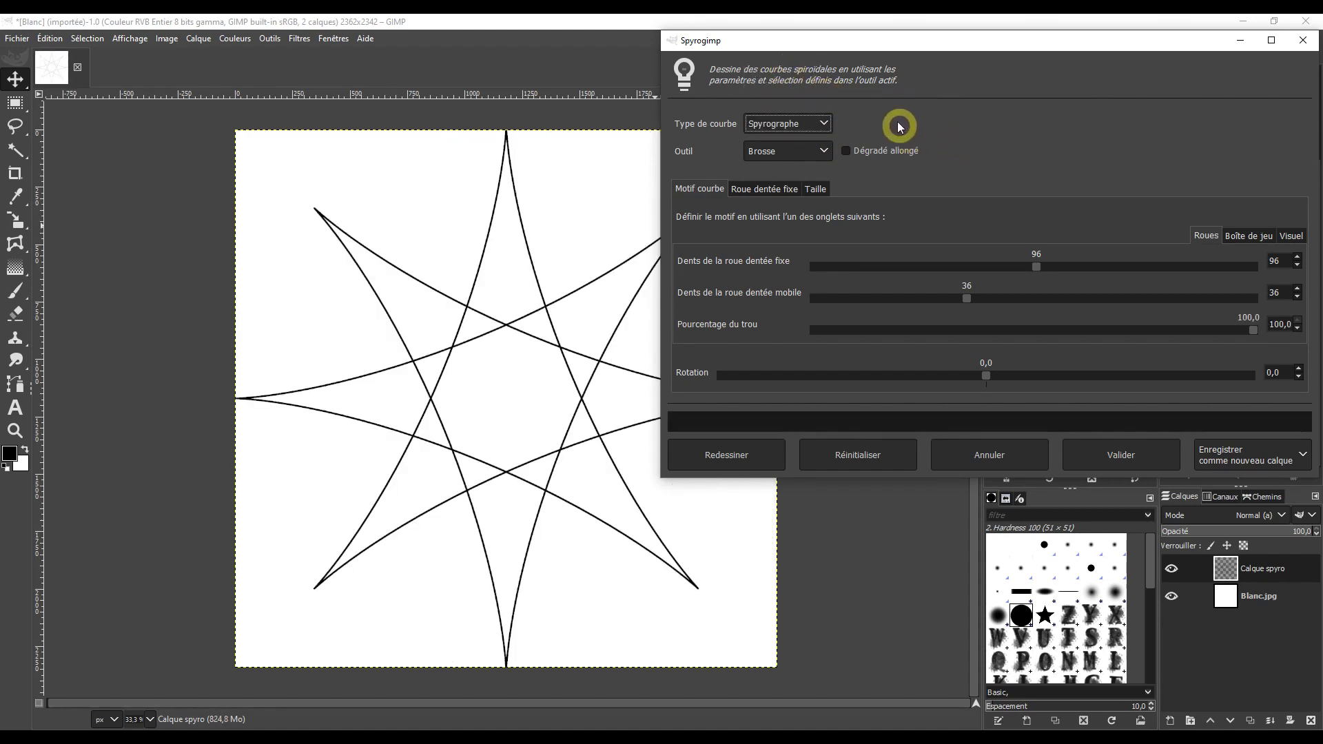
pyautogui.moveTo(845, 151)
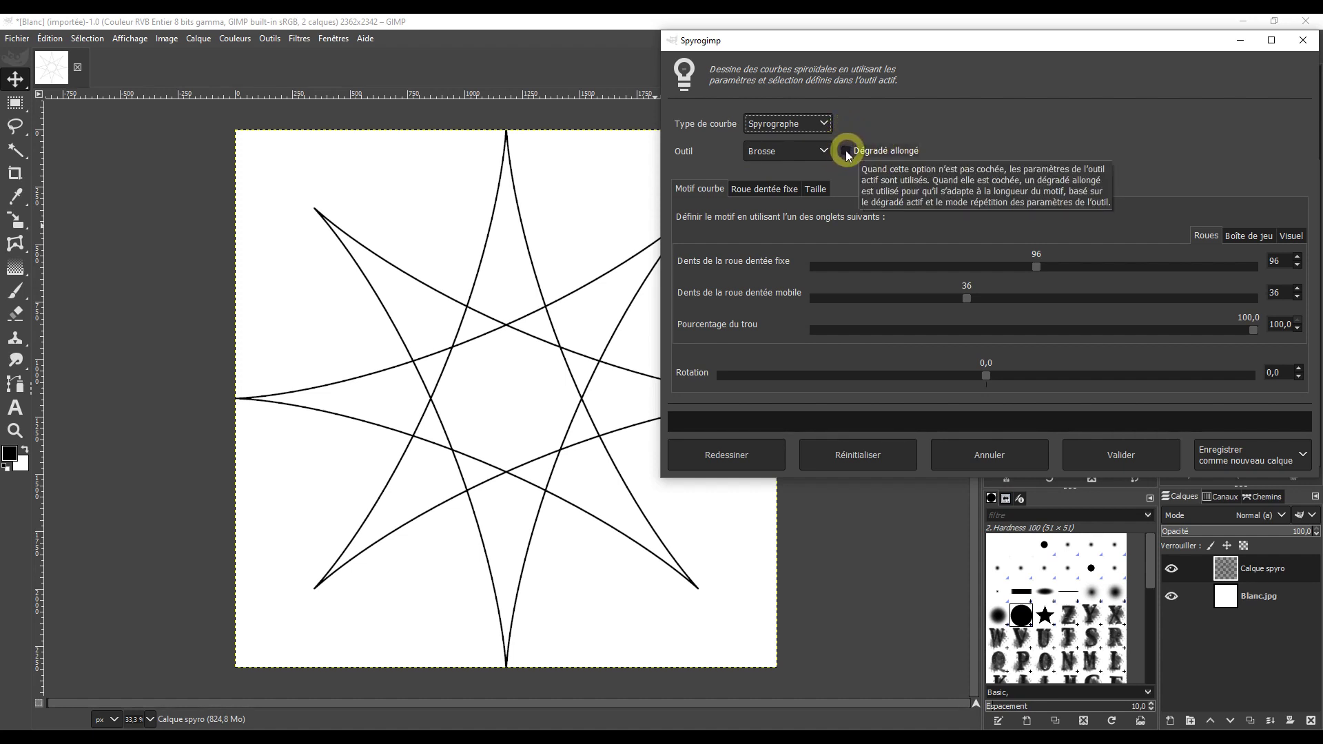
pyautogui.click(845, 150)
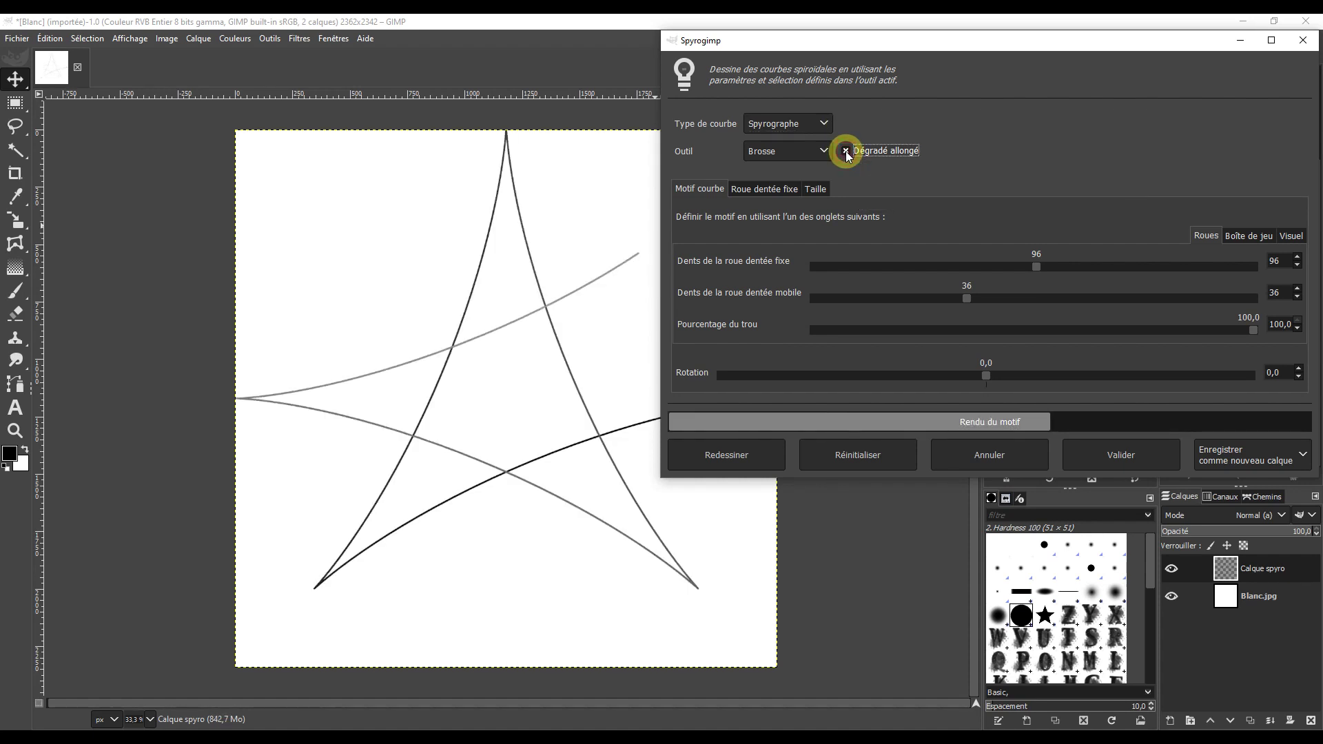
pyautogui.click(846, 151)
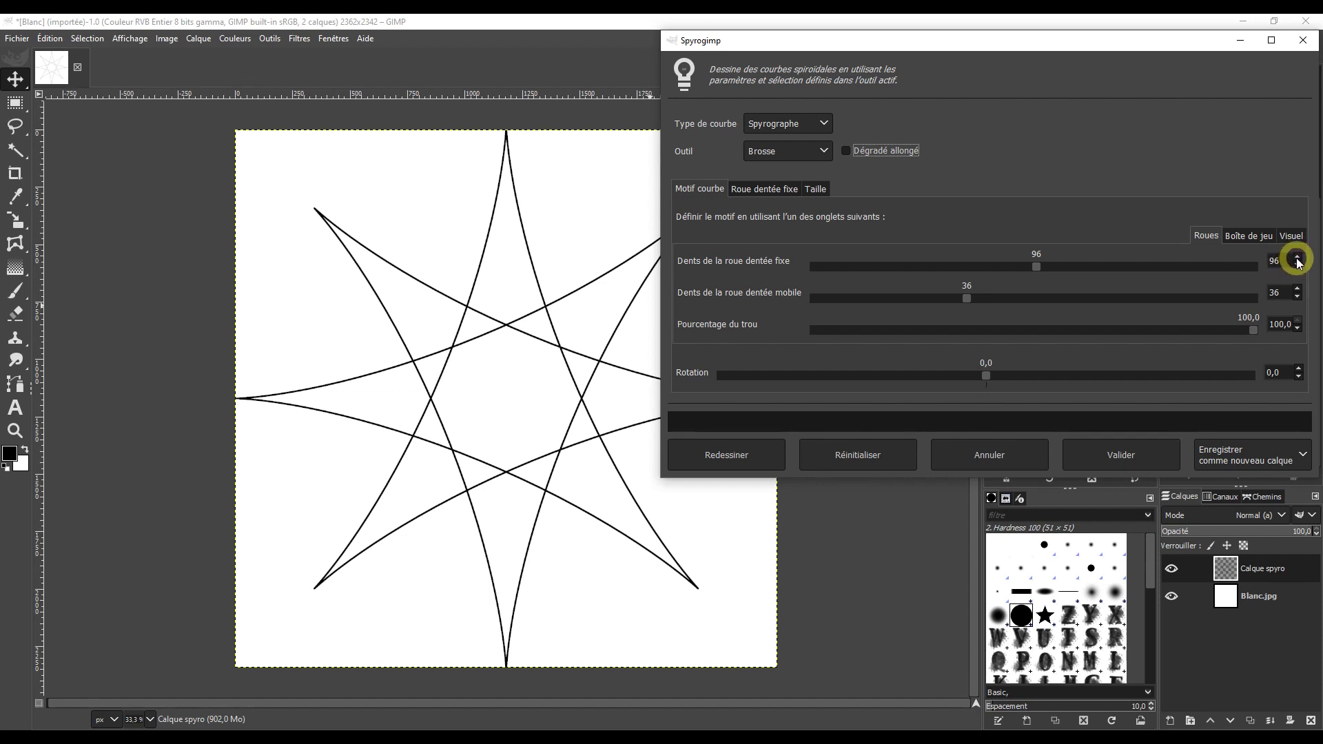
# Set gear teeth to 98 fixed and 38 moving, and lower the hole percentage to 99,5.
pyautogui.click(1296, 258)
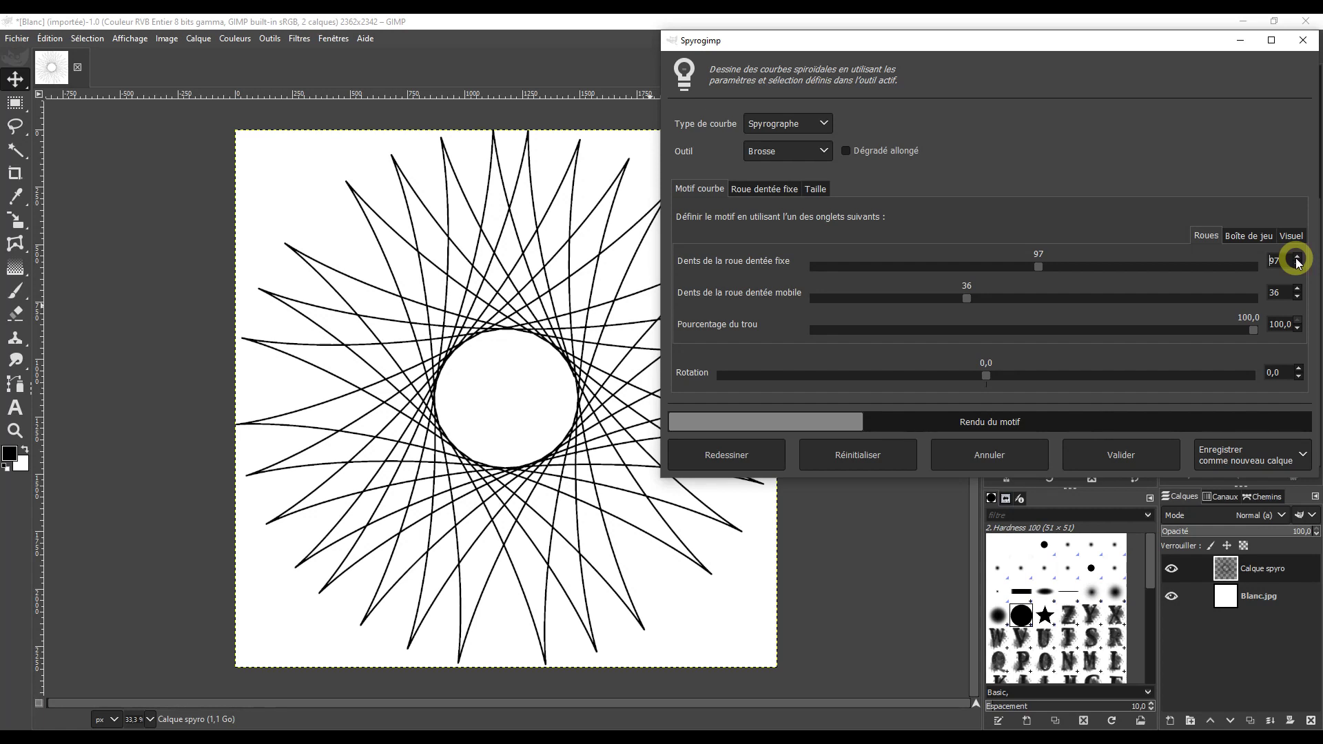
pyautogui.click(1296, 258)
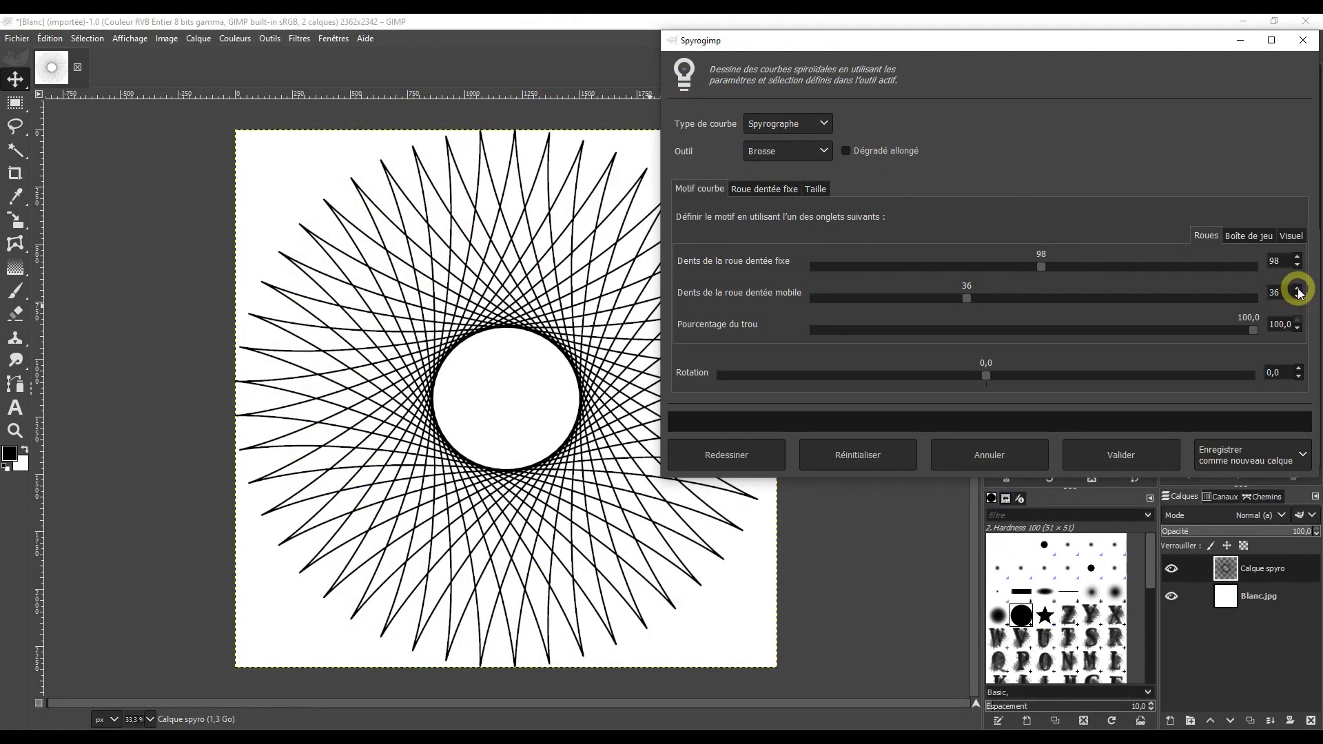
pyautogui.click(1298, 289)
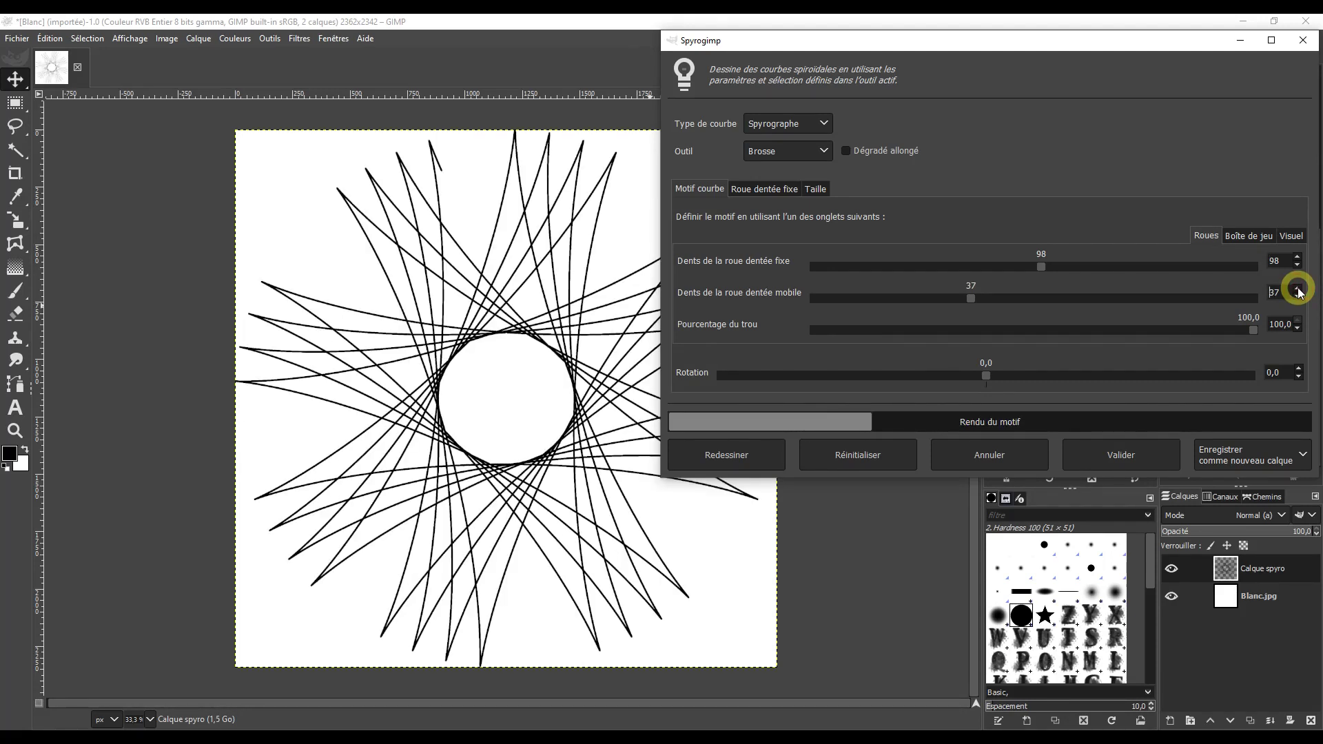
pyautogui.click(1298, 289)
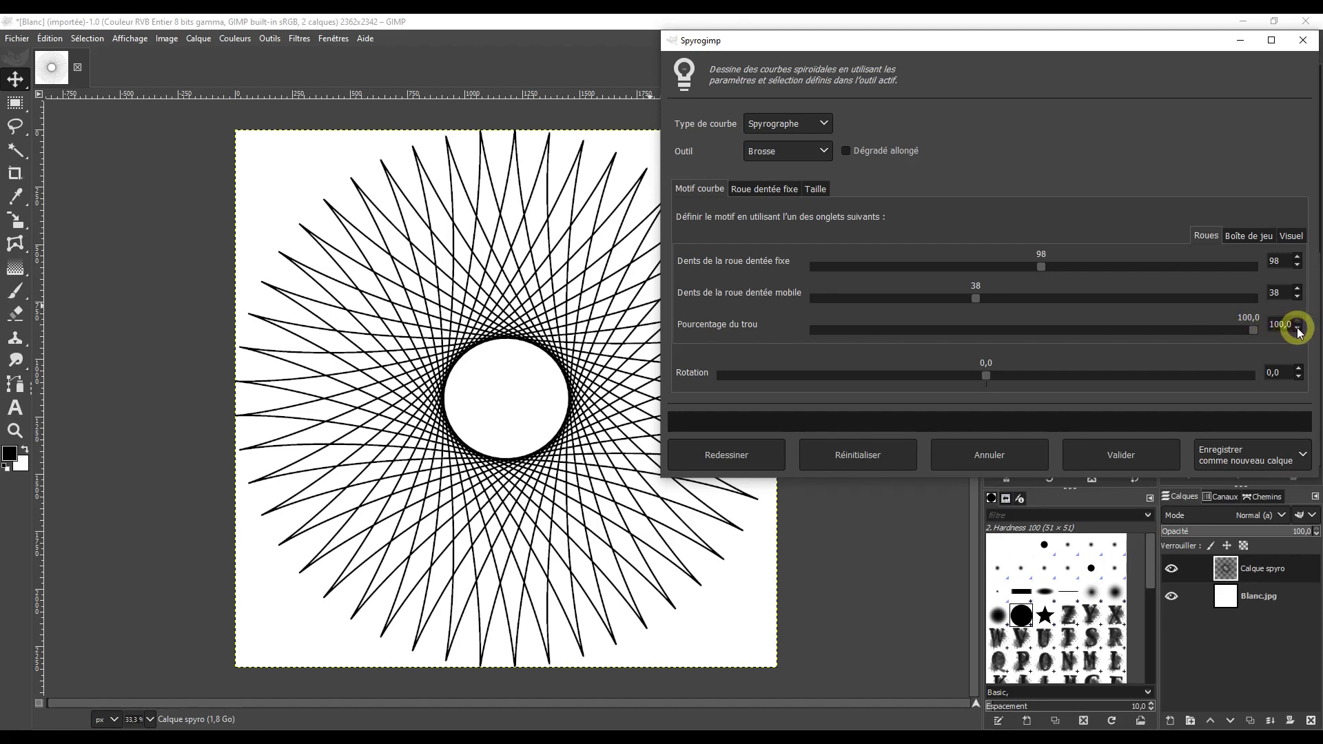
pyautogui.click(1299, 331)
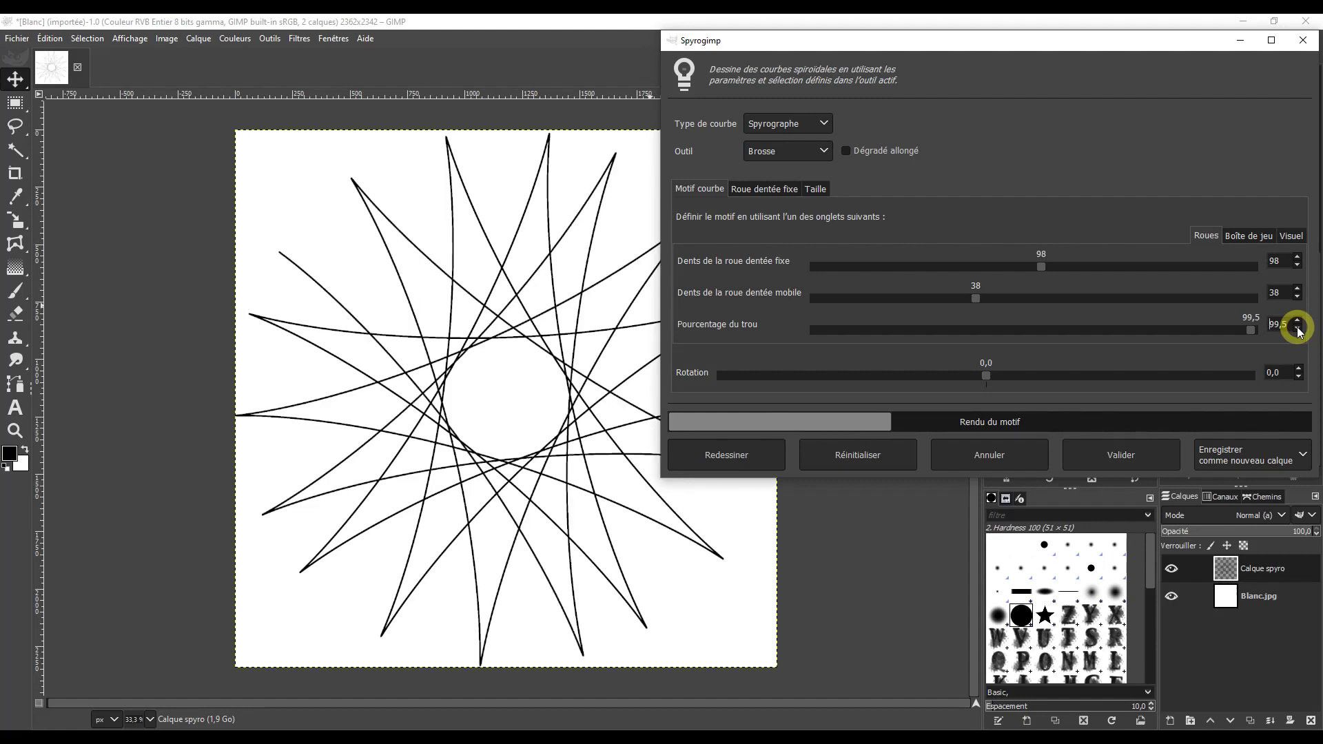
# Set hole percentage back to 100,0 and rotation to 31,4, then reset all settings to defaults.
pyautogui.moveTo(1030, 329); pyautogui.dragTo(1042, 331)
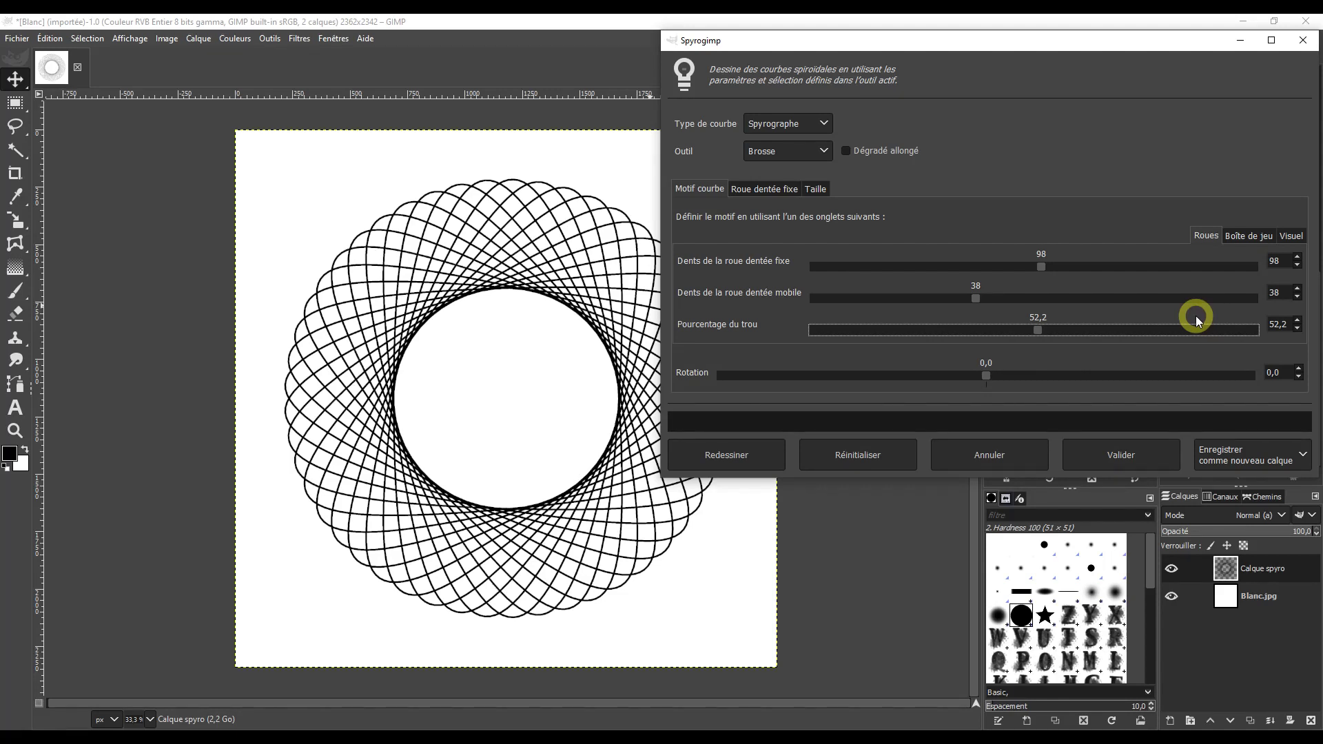
pyautogui.moveTo(1037, 330); pyautogui.dragTo(1240, 330)
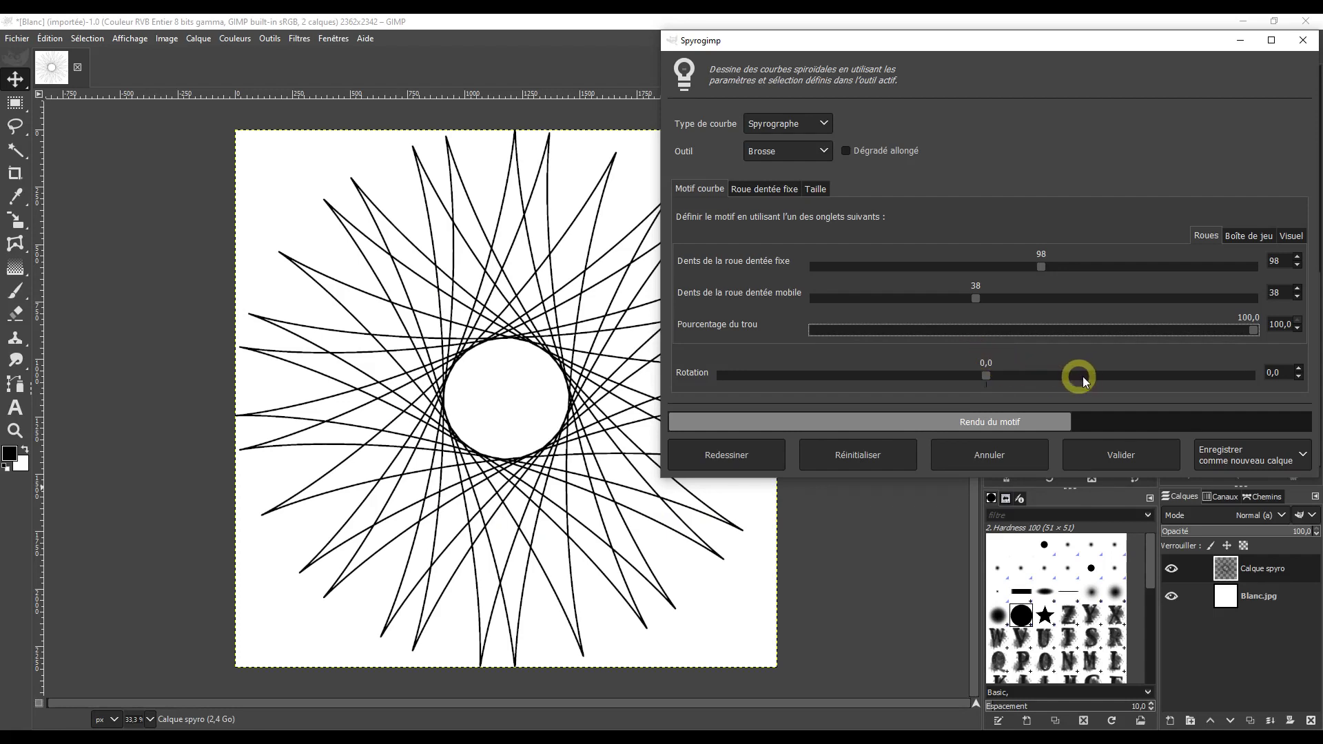
pyautogui.click(1298, 368)
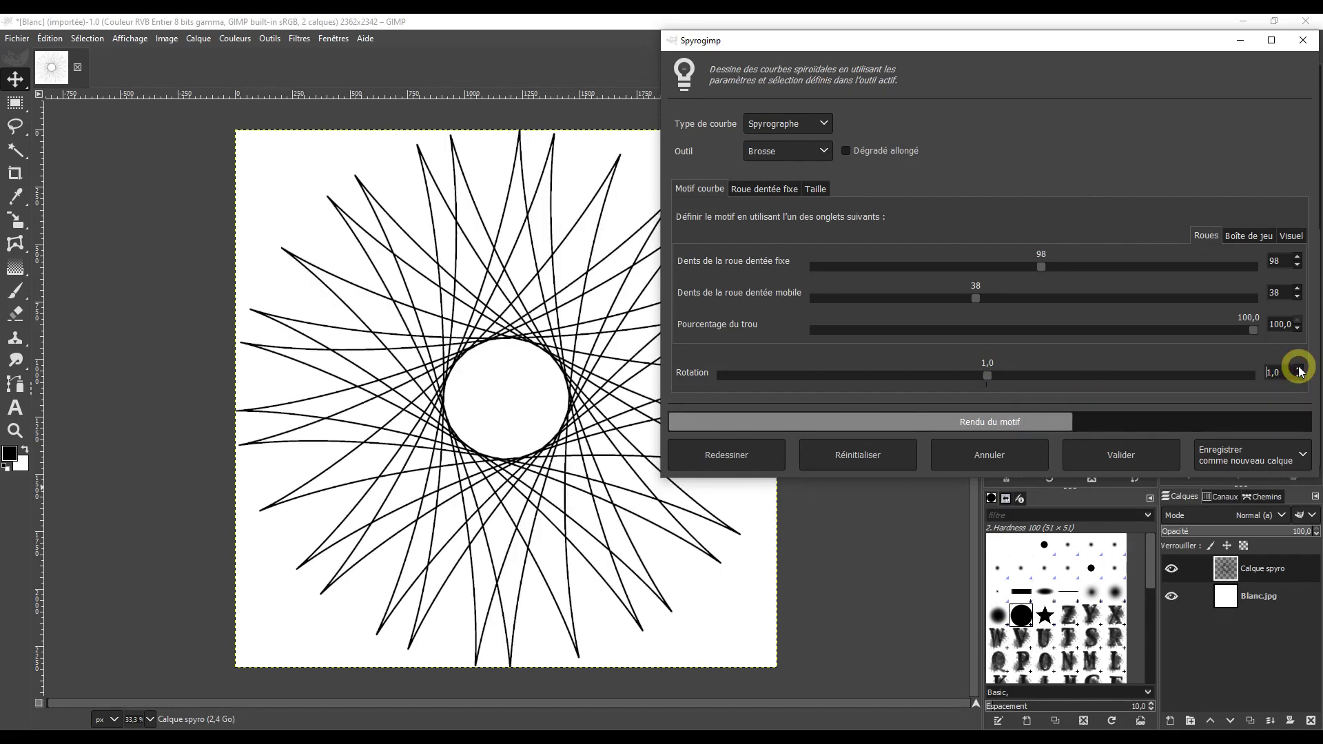
pyautogui.moveTo(989, 375); pyautogui.dragTo(1024, 381)
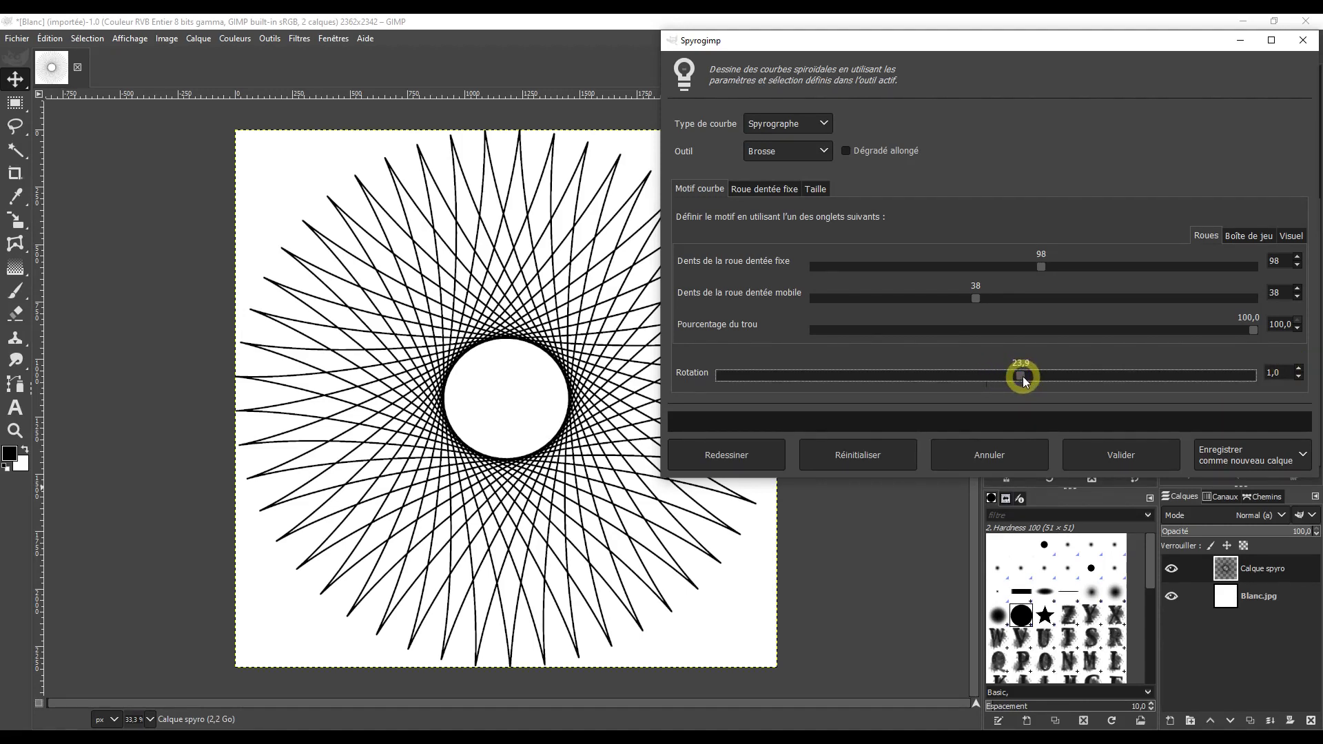
pyautogui.moveTo(1024, 381); pyautogui.dragTo(1031, 375)
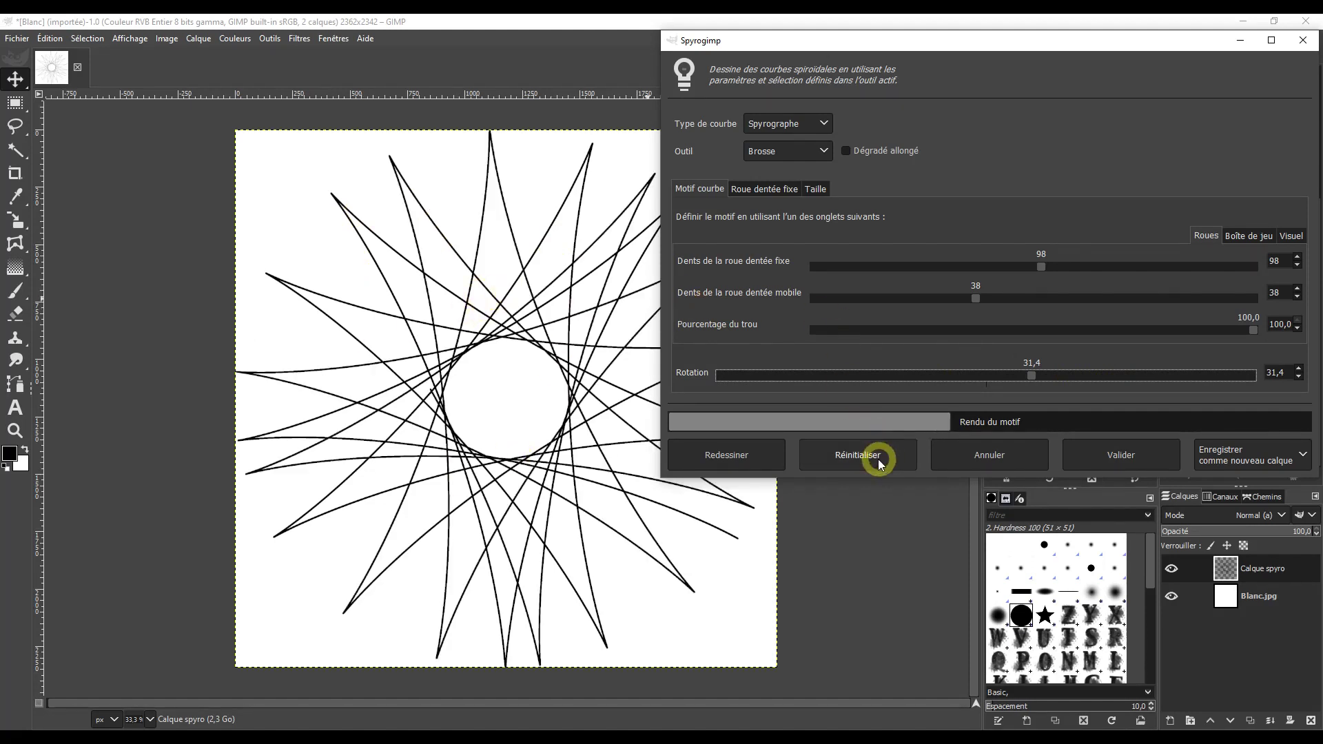
pyautogui.click(858, 454)
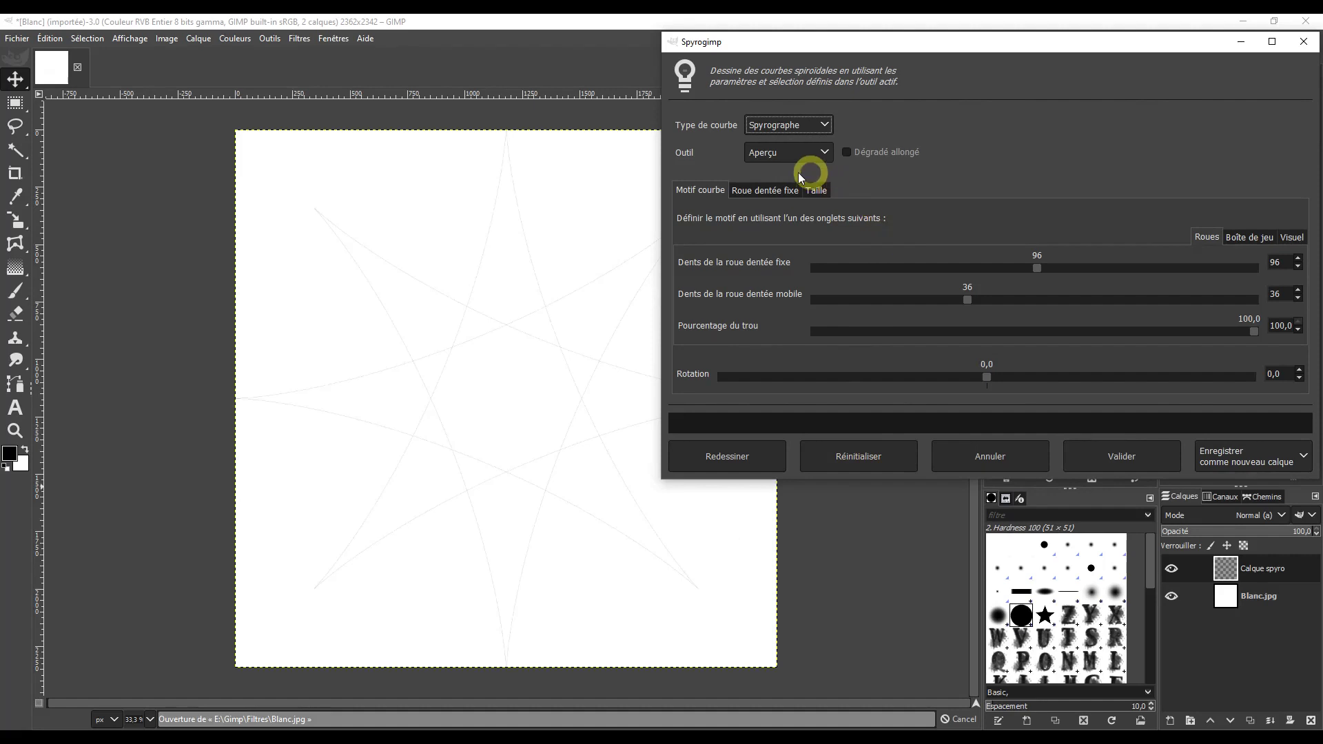
# Set the Outil back to Brosse and switch to the Boîte de jeu gear presets.
pyautogui.click(824, 153)
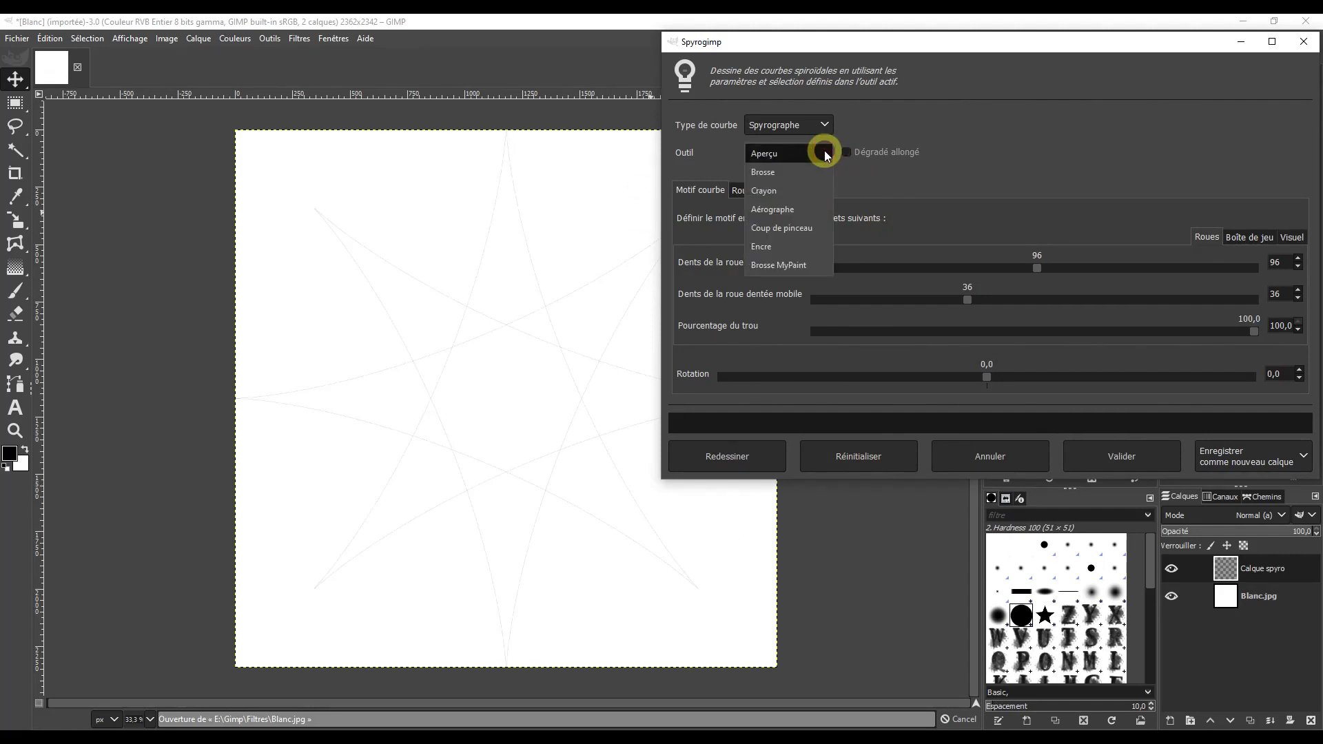
pyautogui.click(767, 171)
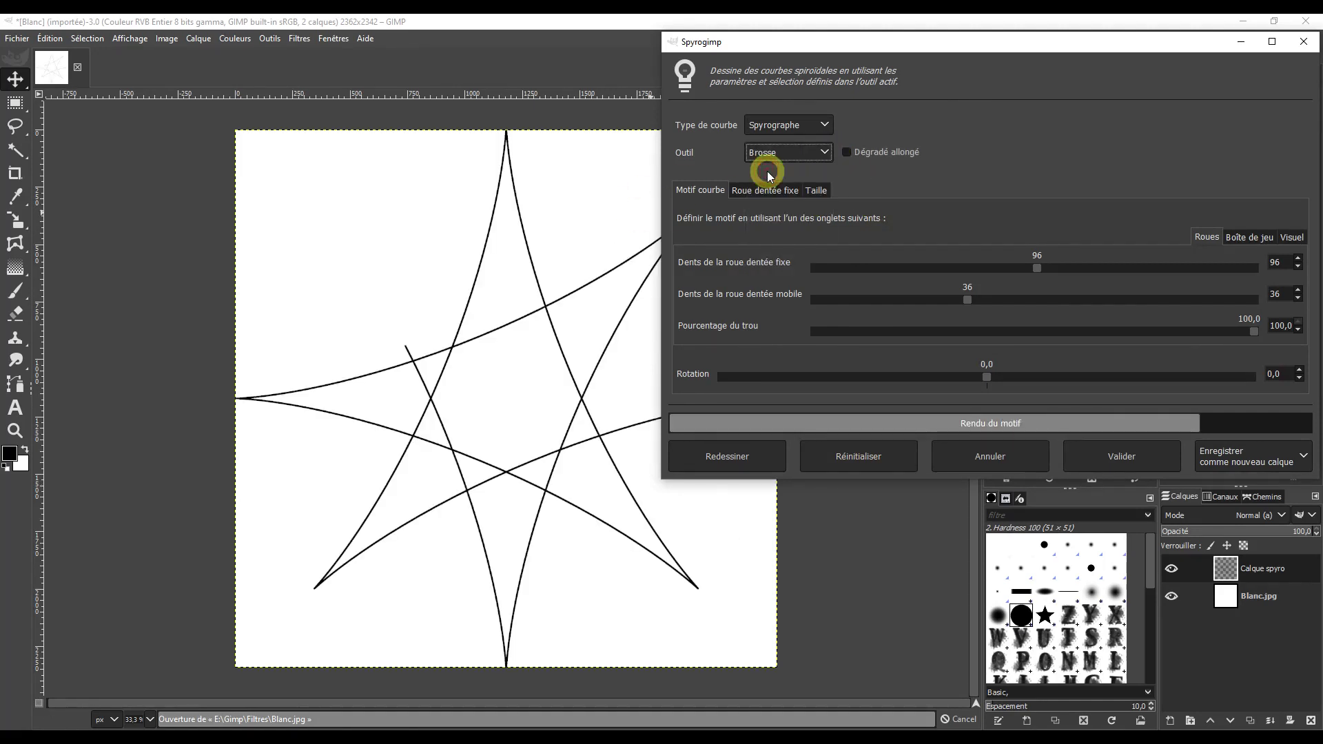
pyautogui.click(1257, 237)
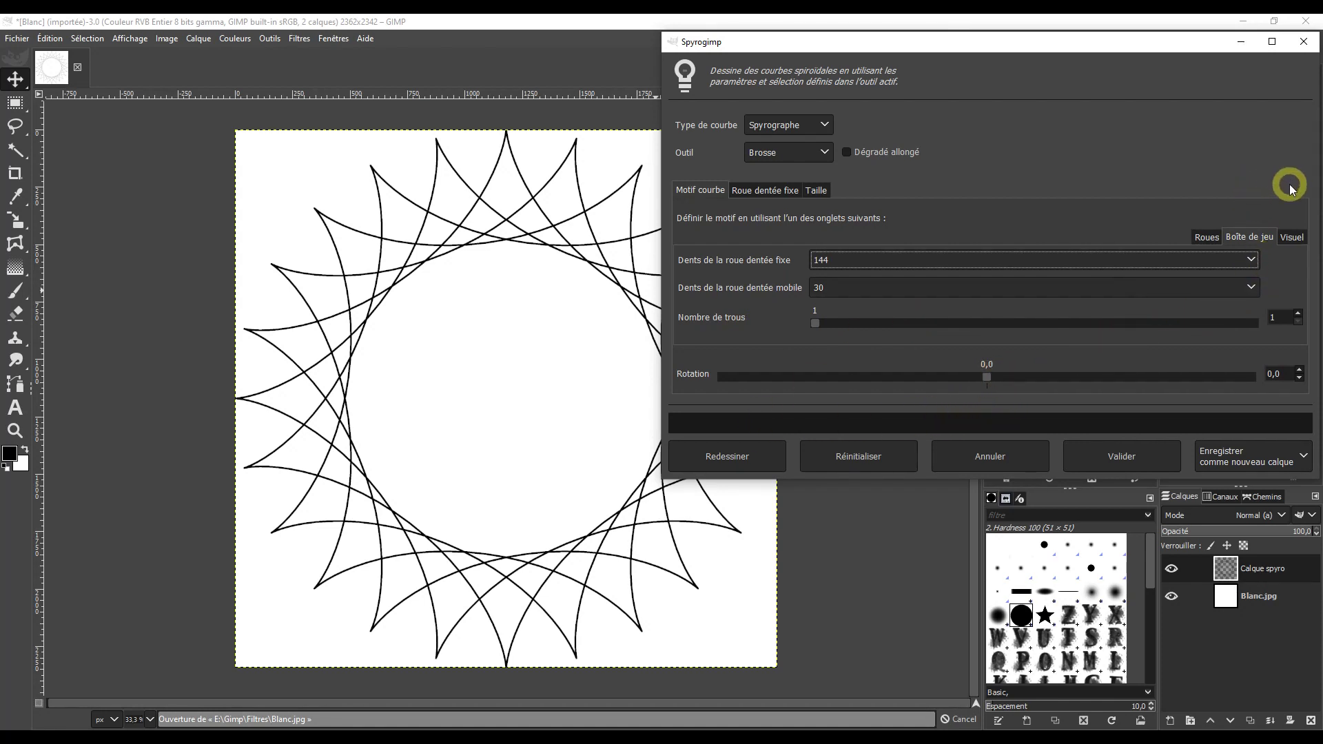
# In the Visuel tab, set 6 flower petals, skip 3, and hole radius and width 50,1.
pyautogui.click(1292, 238)
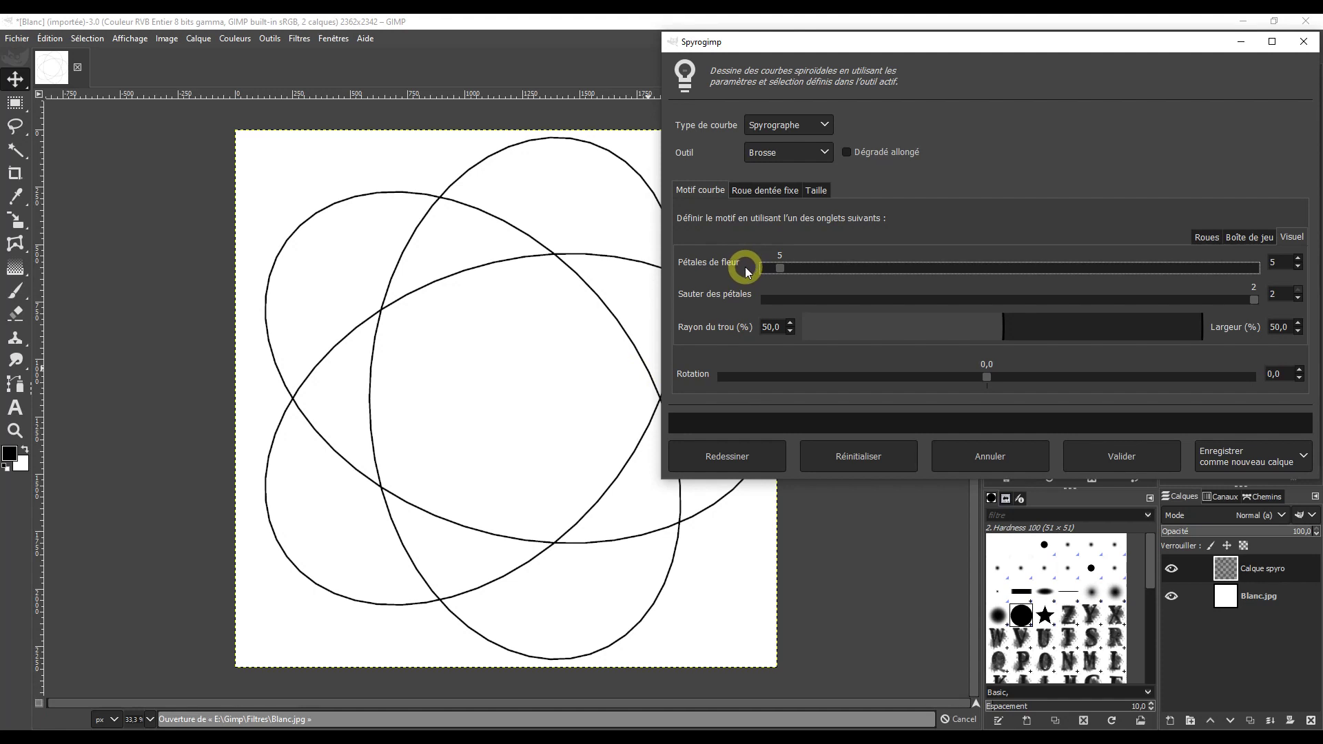
pyautogui.click(1299, 260)
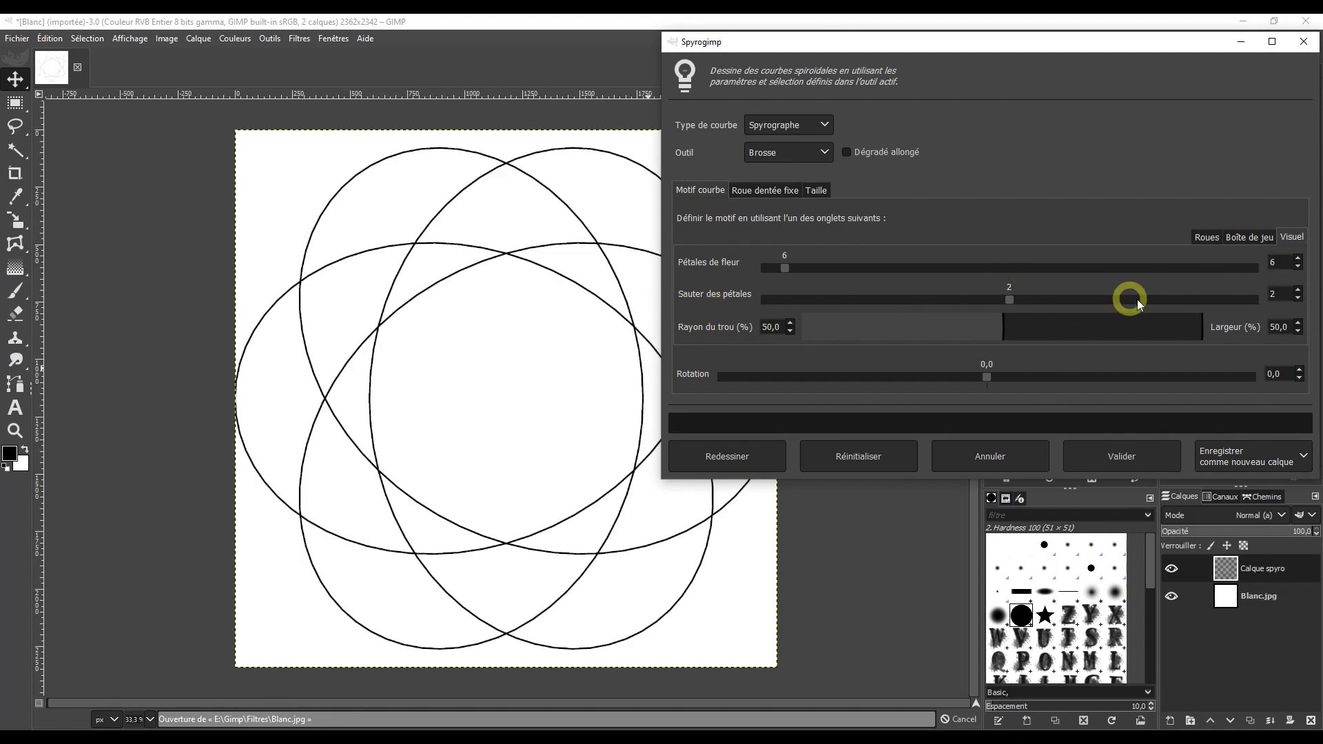
pyautogui.click(1299, 289)
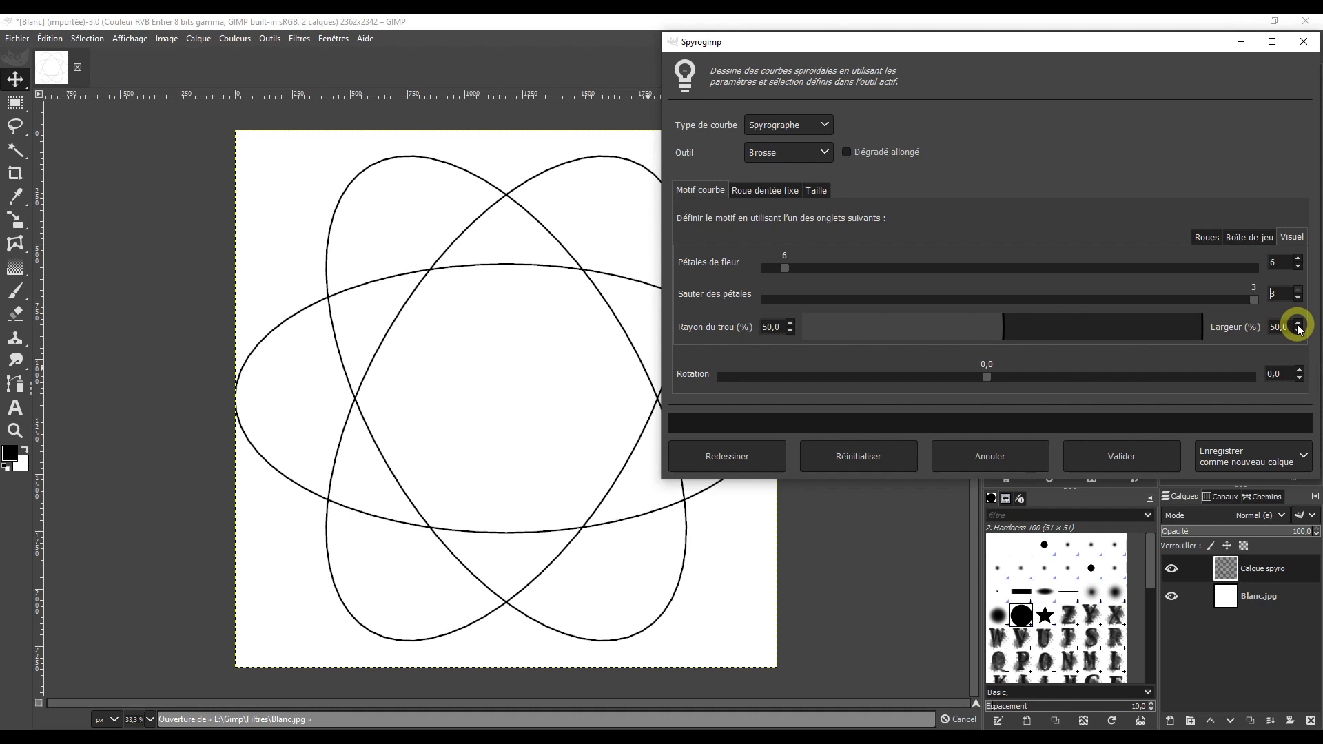
pyautogui.click(790, 321)
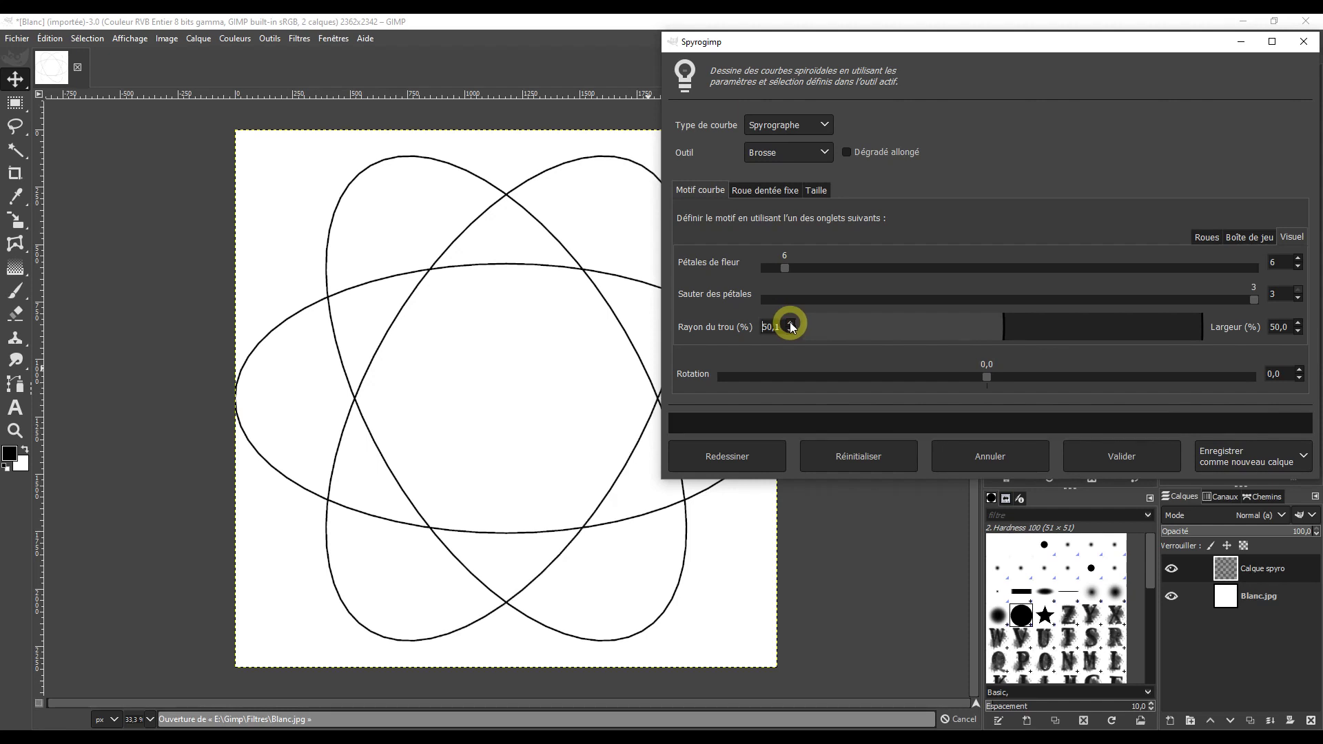
pyautogui.click(1298, 323)
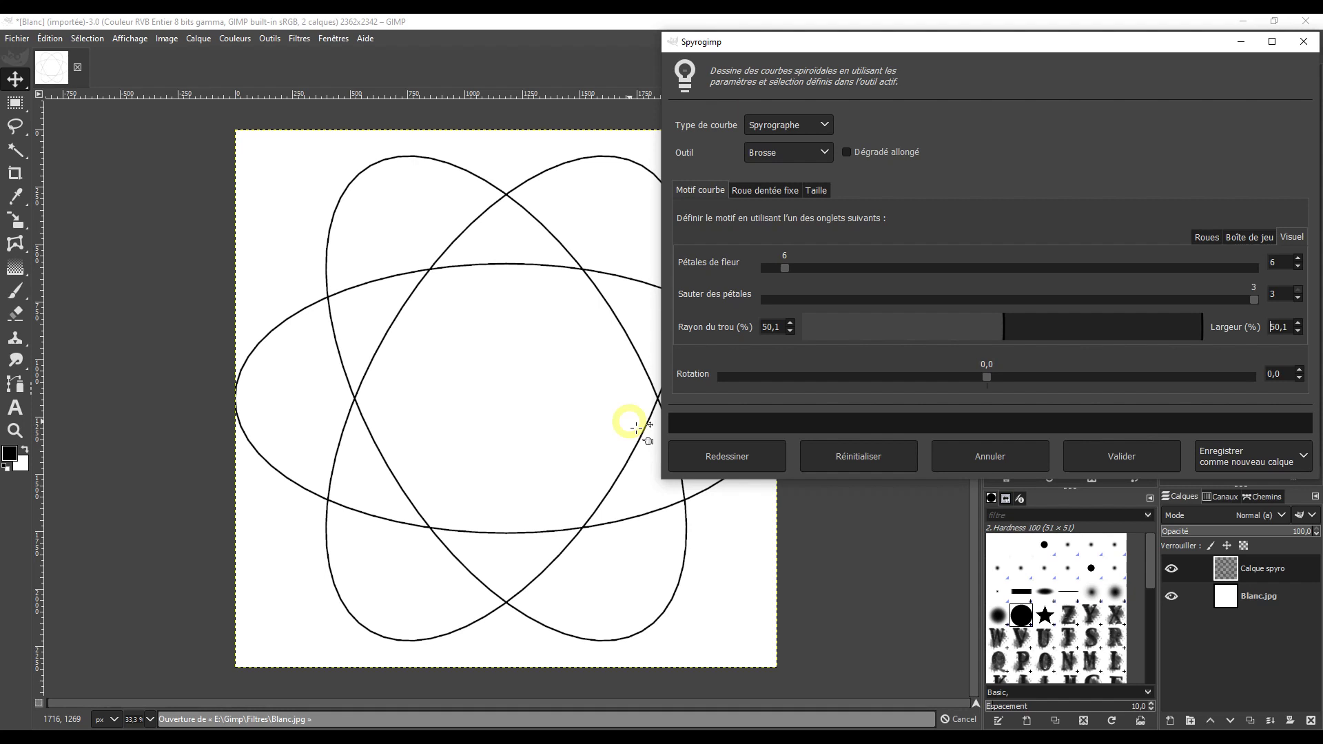
# Reset Spyrogimp to defaults, draw with Brosse, and show the Roue dentée fixe settings.
pyautogui.click(867, 457)
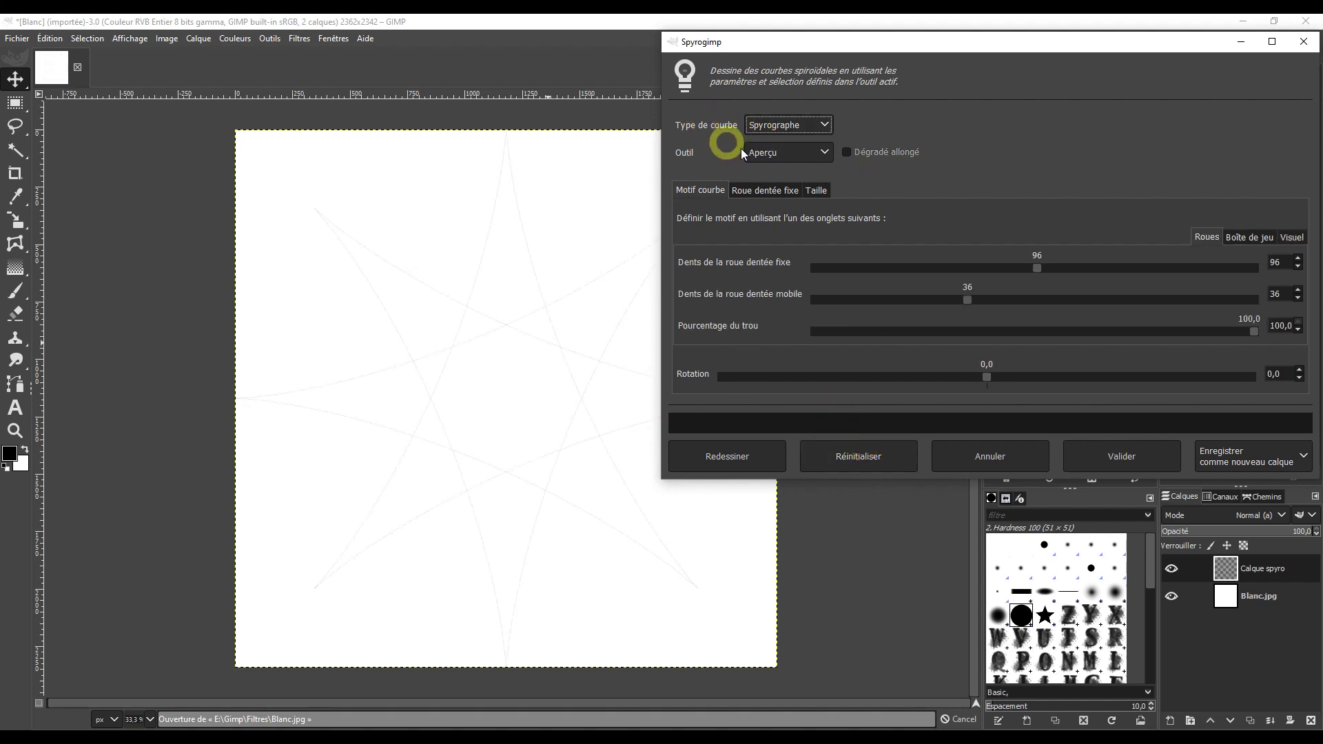
pyautogui.click(827, 153)
pyautogui.click(762, 171)
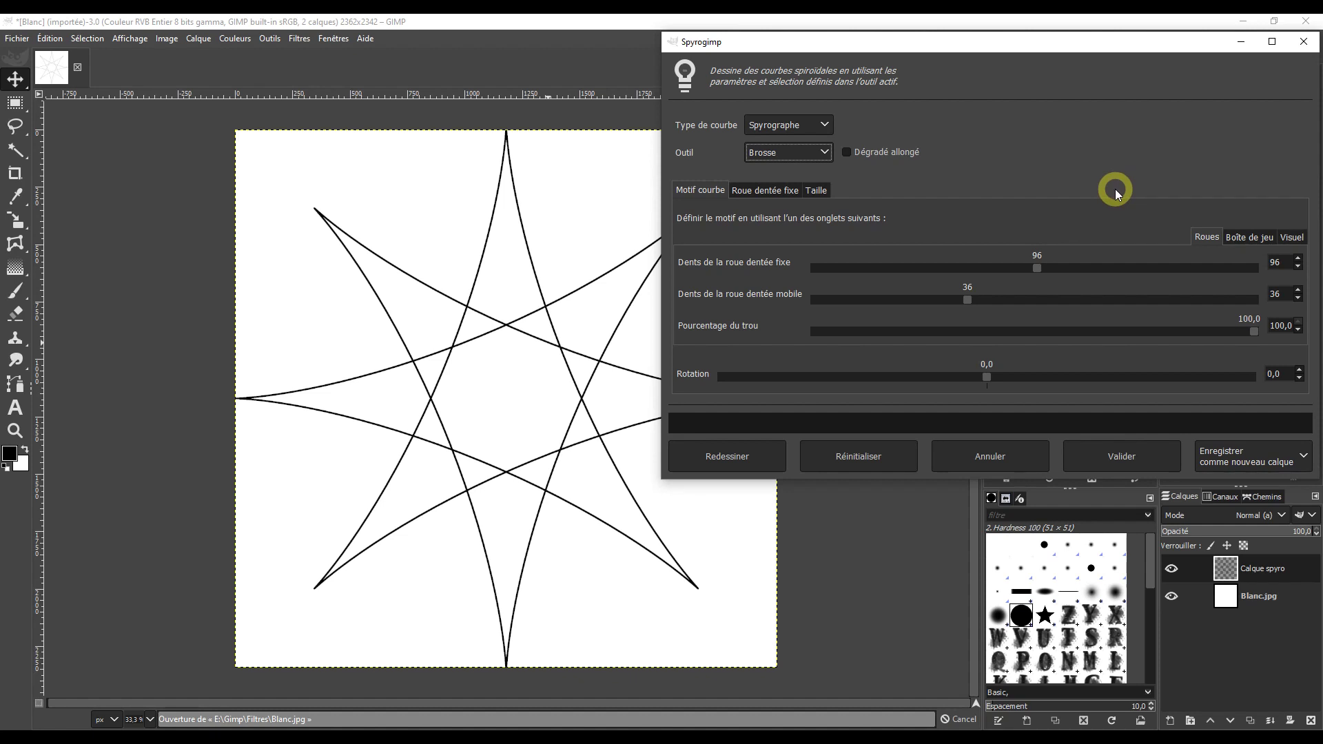
pyautogui.click(779, 195)
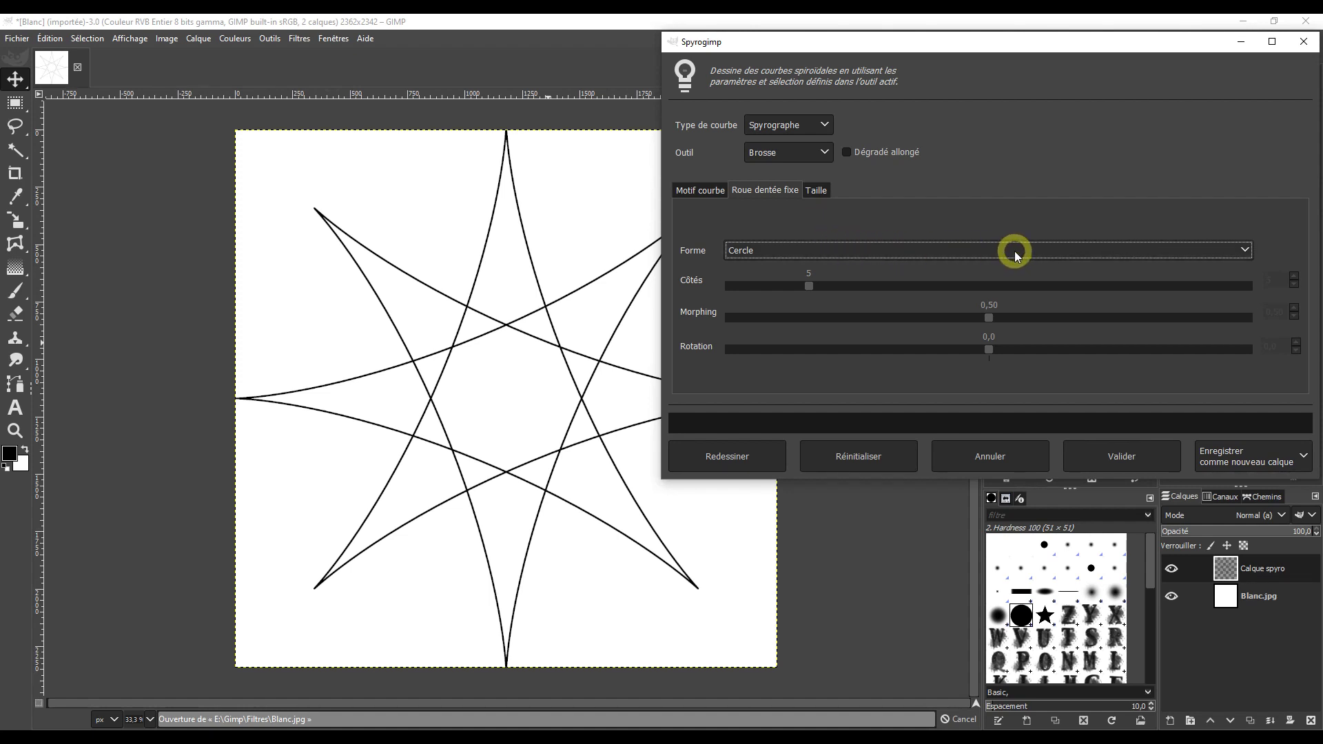
# Try the fixed gear as a Barre shape, then return it to Cercle.
pyautogui.click(1246, 248)
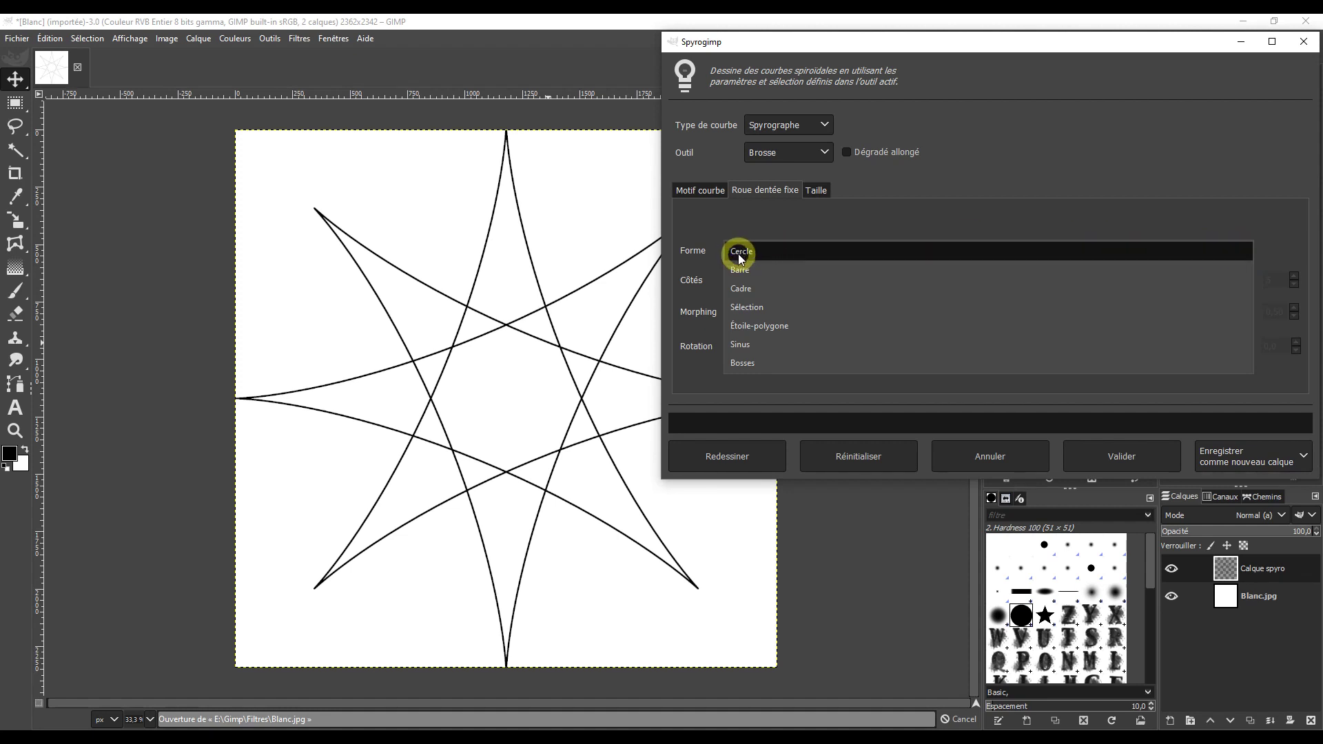
pyautogui.click(741, 275)
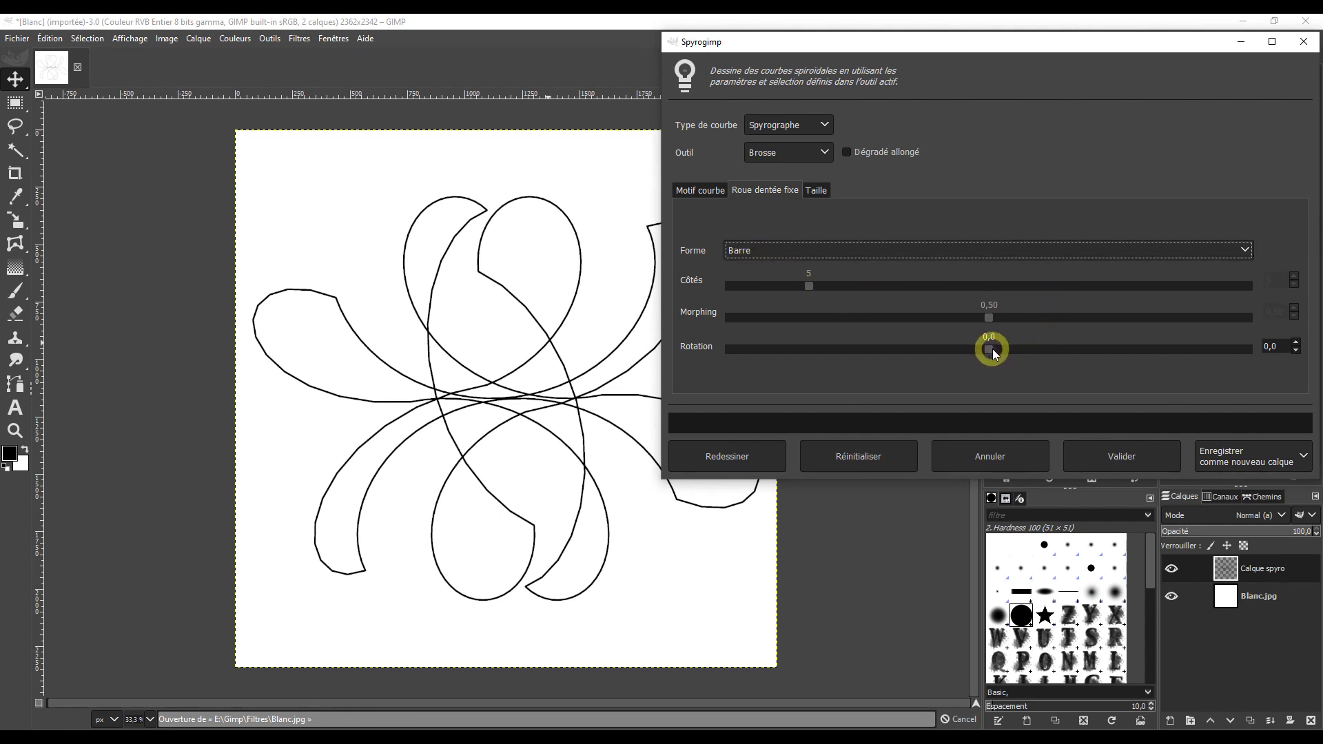
pyautogui.click(1245, 250)
pyautogui.click(737, 233)
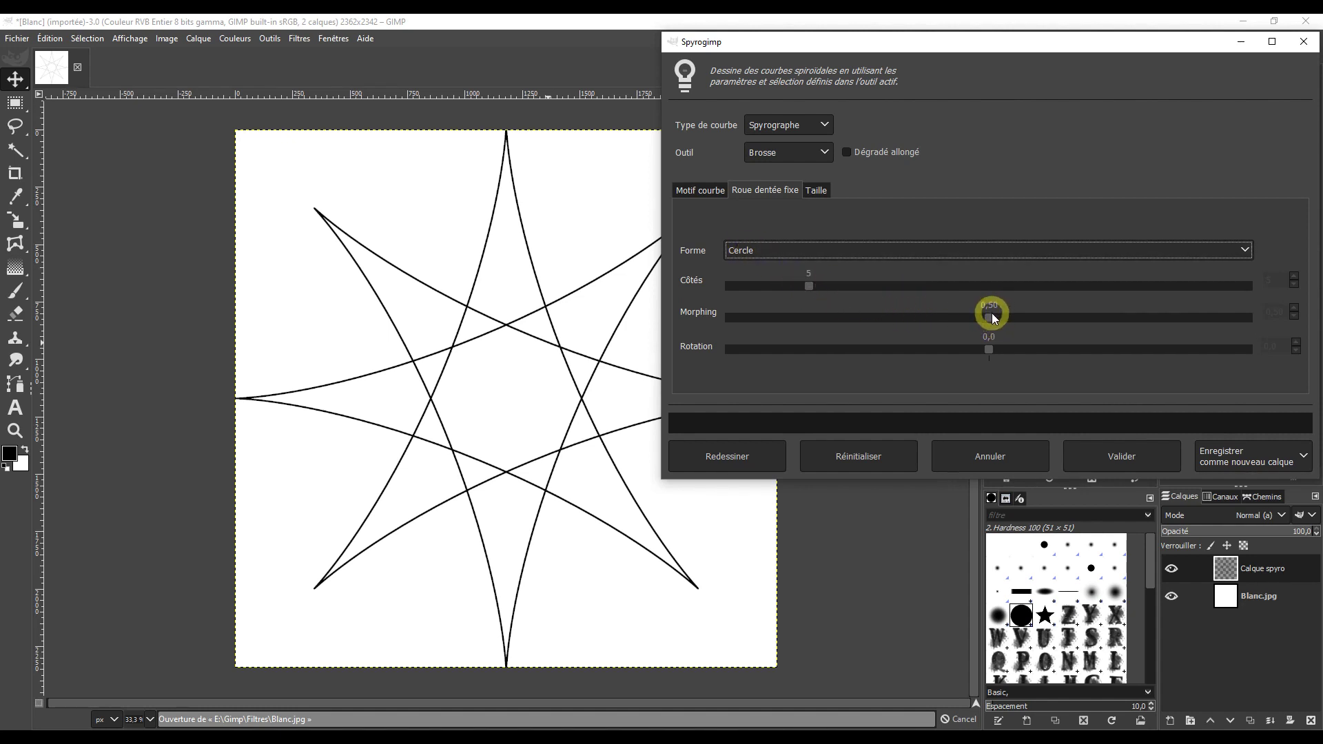
# Cycle the fixed gear through Barre and Cadre, finally settling on Sélection.
pyautogui.click(1247, 250)
pyautogui.click(770, 273)
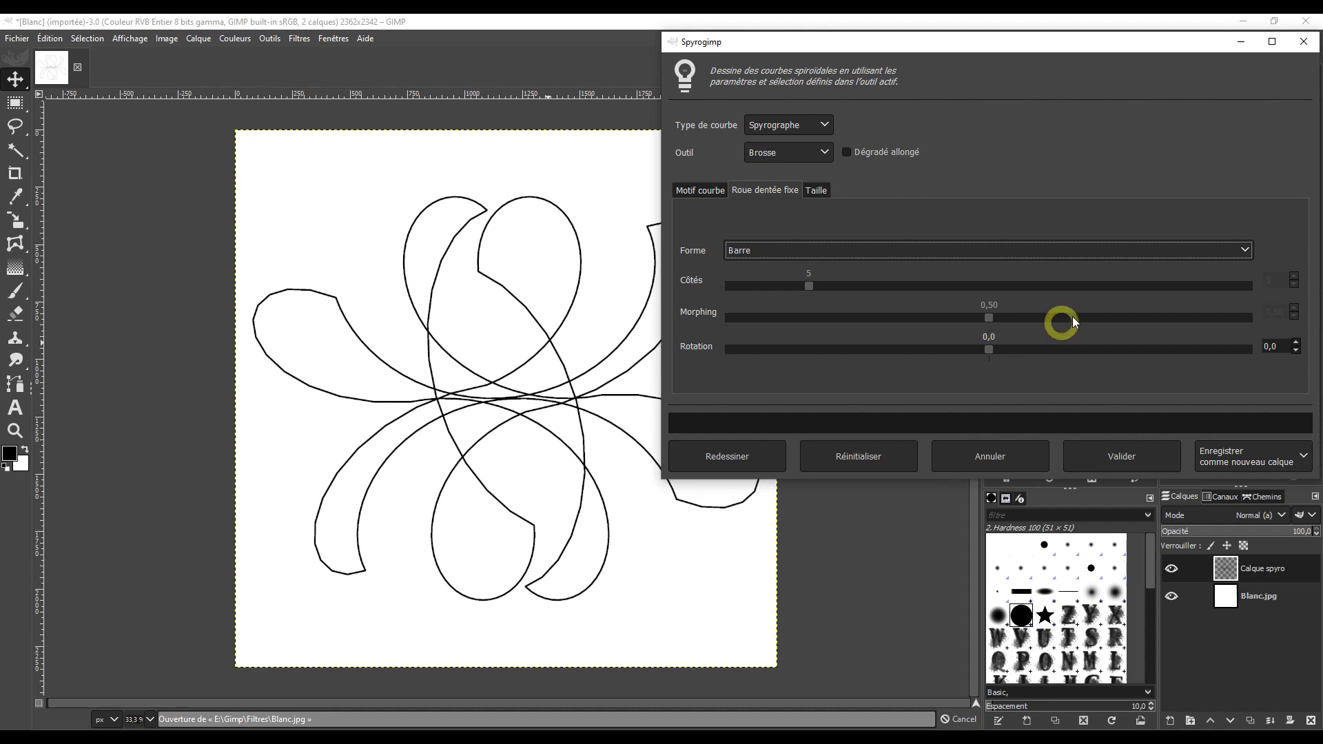
pyautogui.click(1247, 249)
pyautogui.click(750, 270)
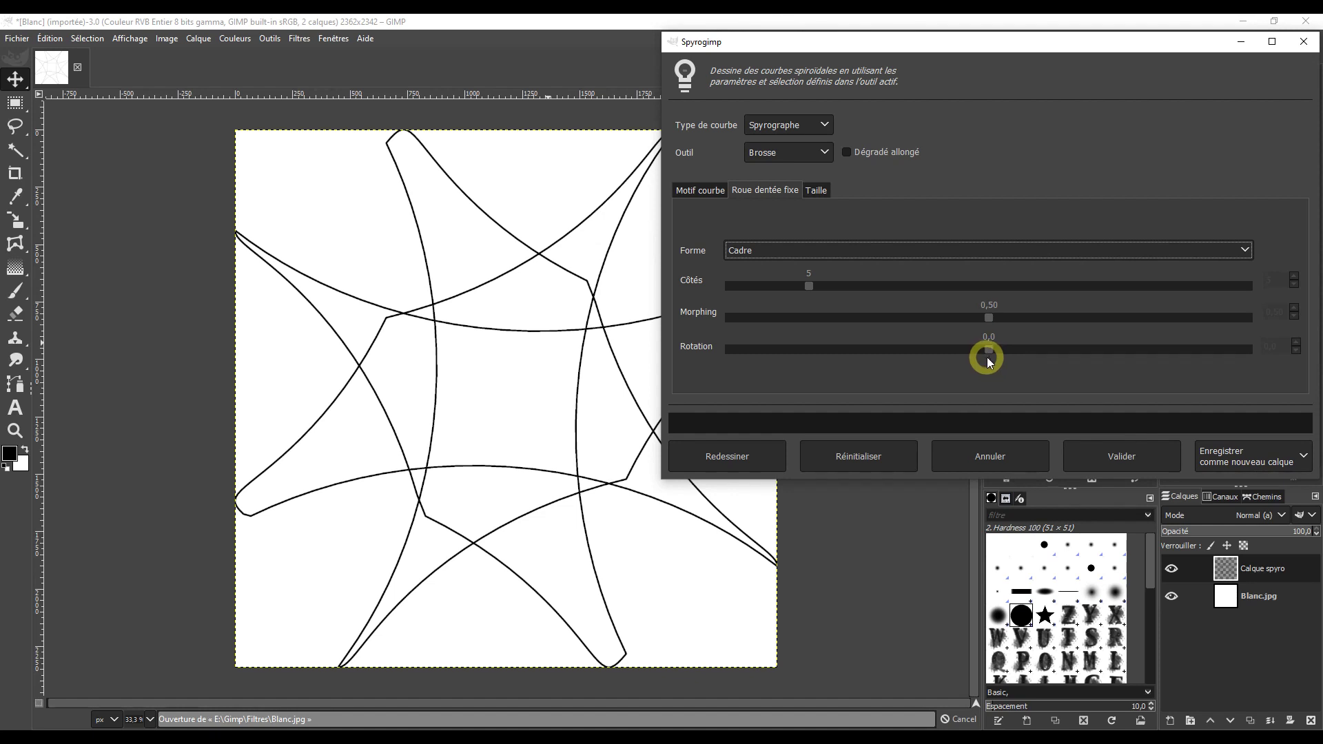
pyautogui.click(1245, 247)
pyautogui.click(732, 271)
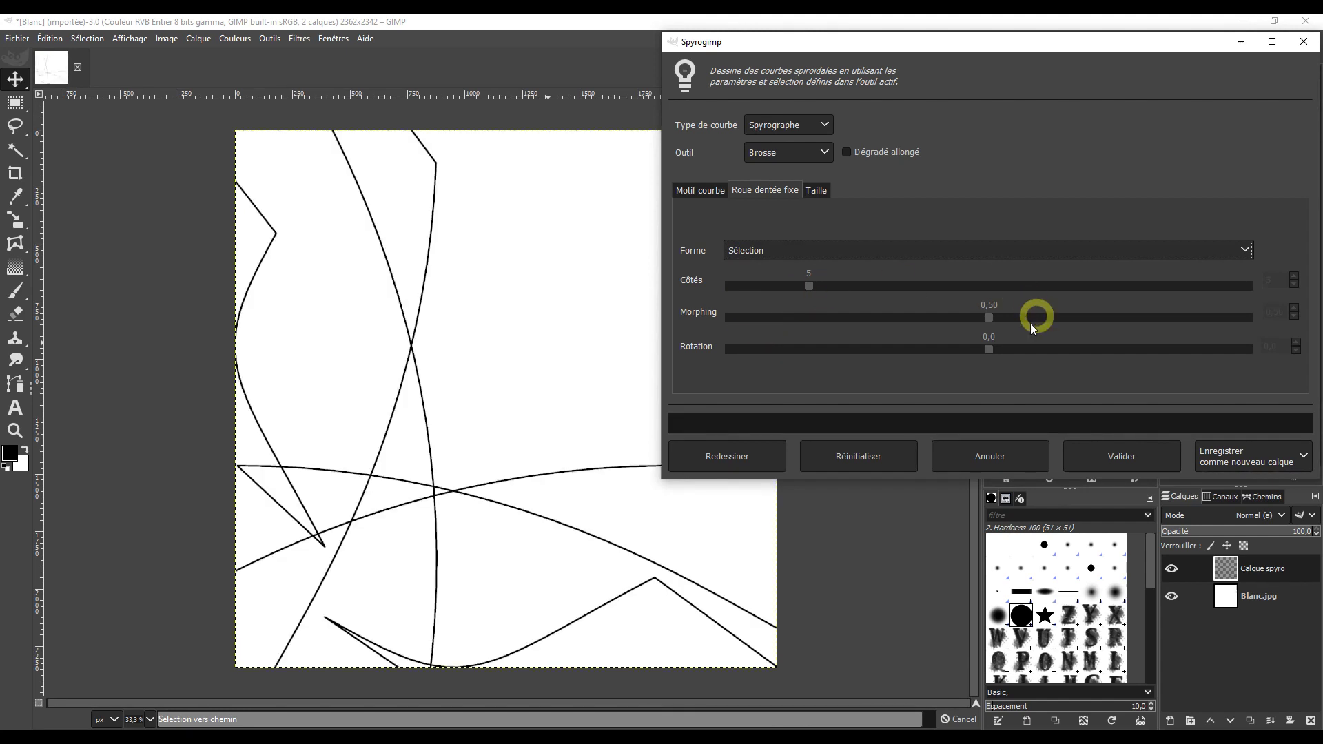
# Try Étoile-polygone and Sinus, then give the fixed gear the Bosses shape and show the Taille settings.
pyautogui.click(1247, 250)
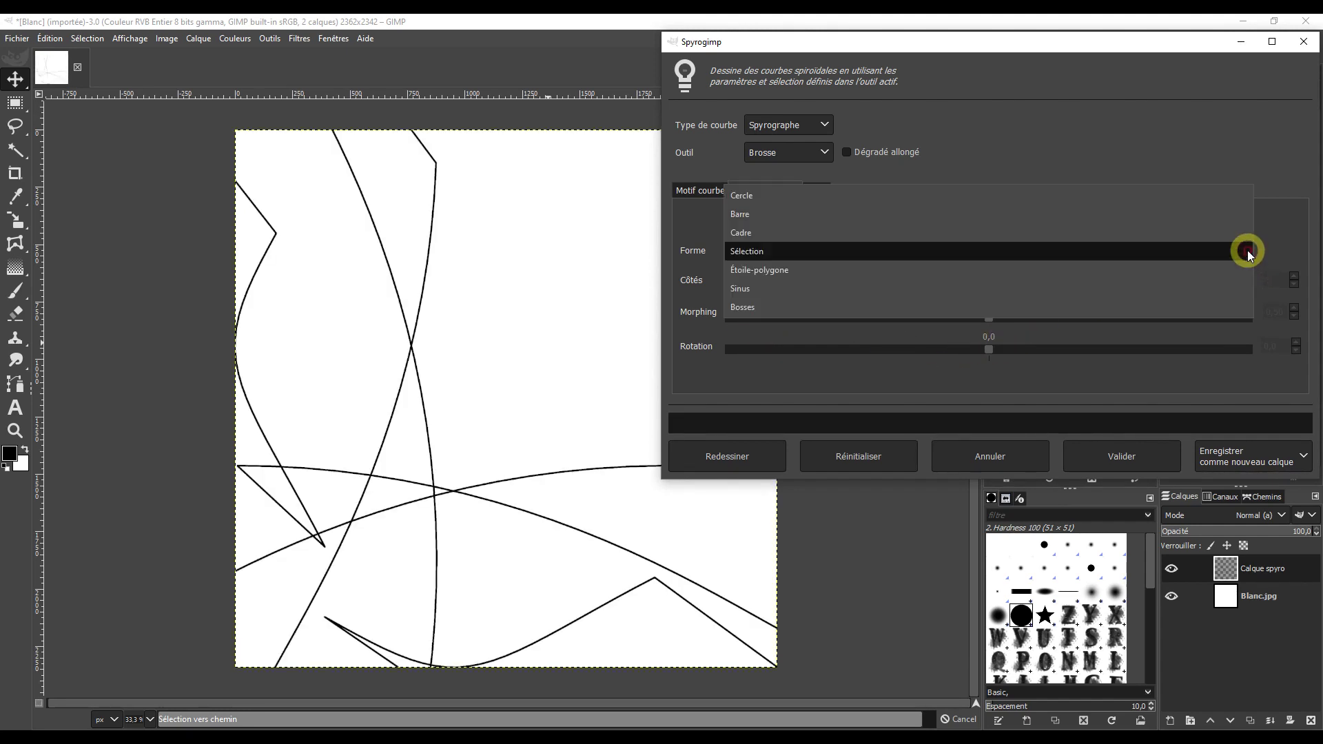
pyautogui.click(750, 274)
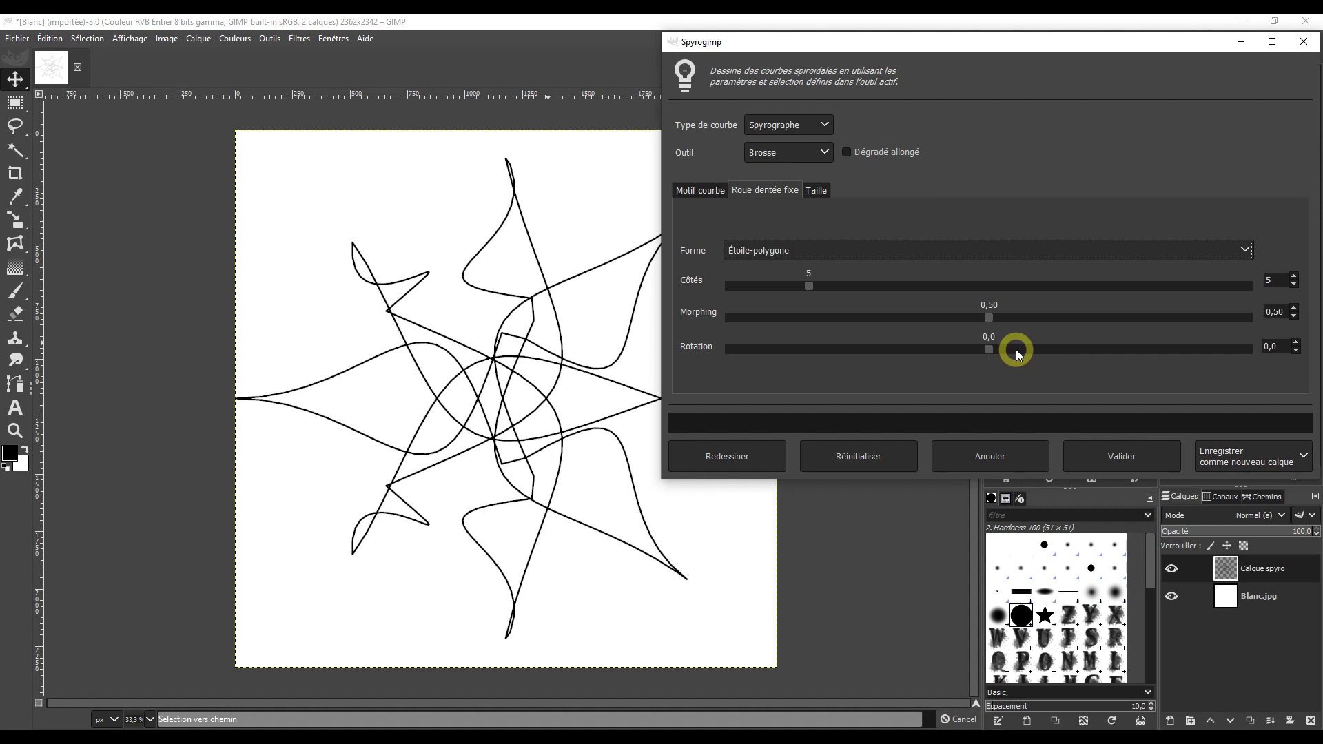
pyautogui.click(1244, 252)
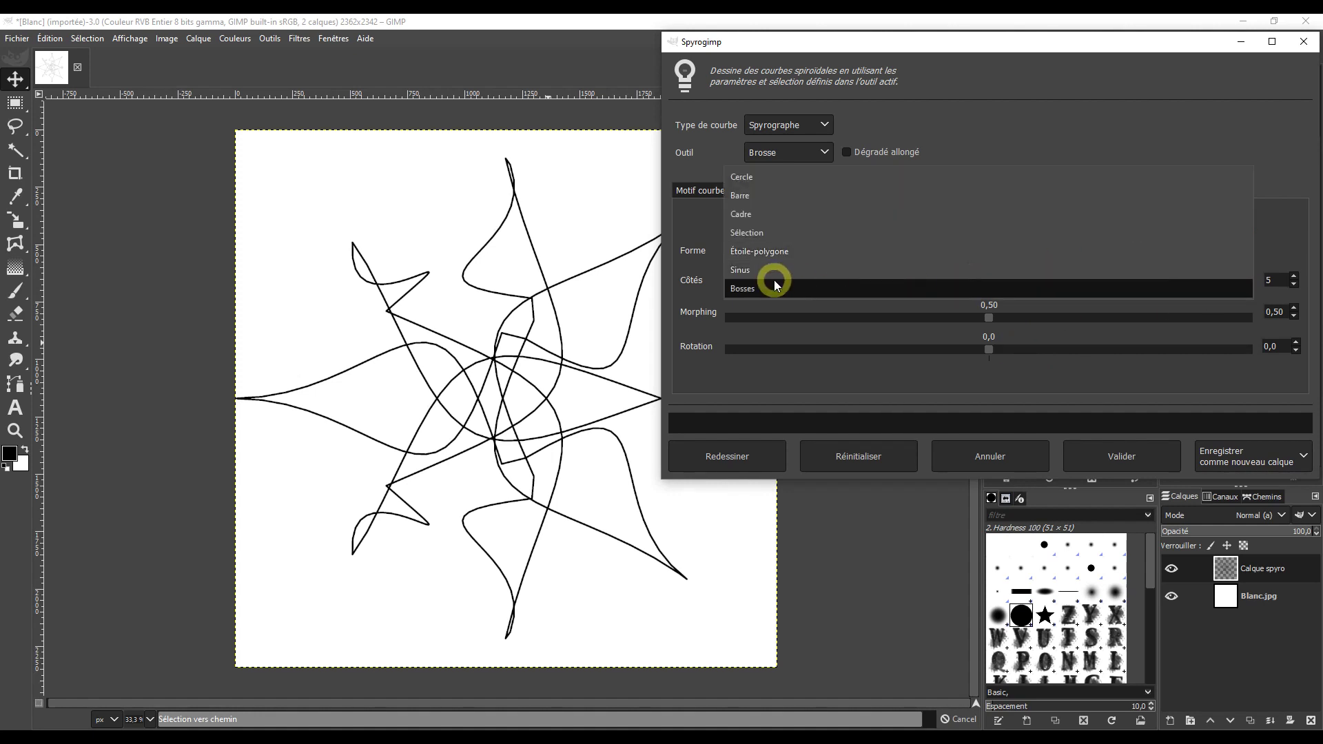
pyautogui.click(742, 273)
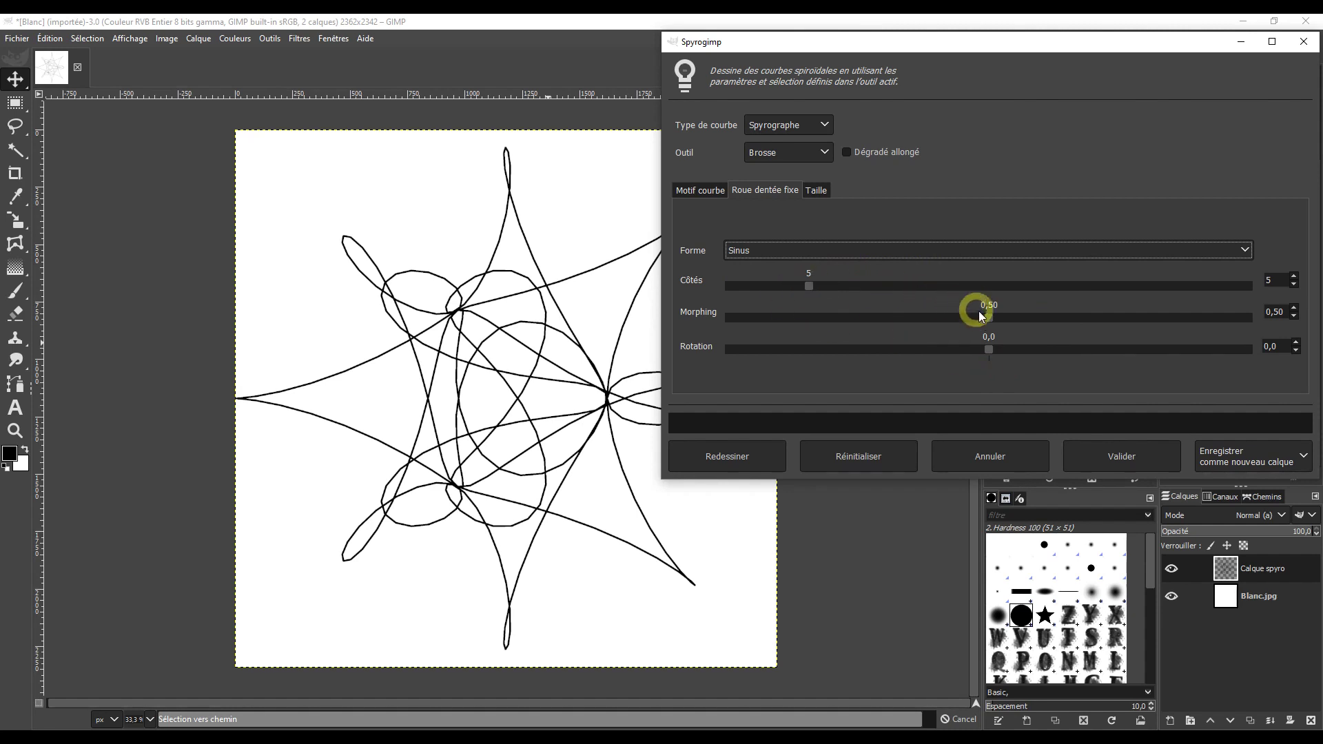
pyautogui.click(1246, 249)
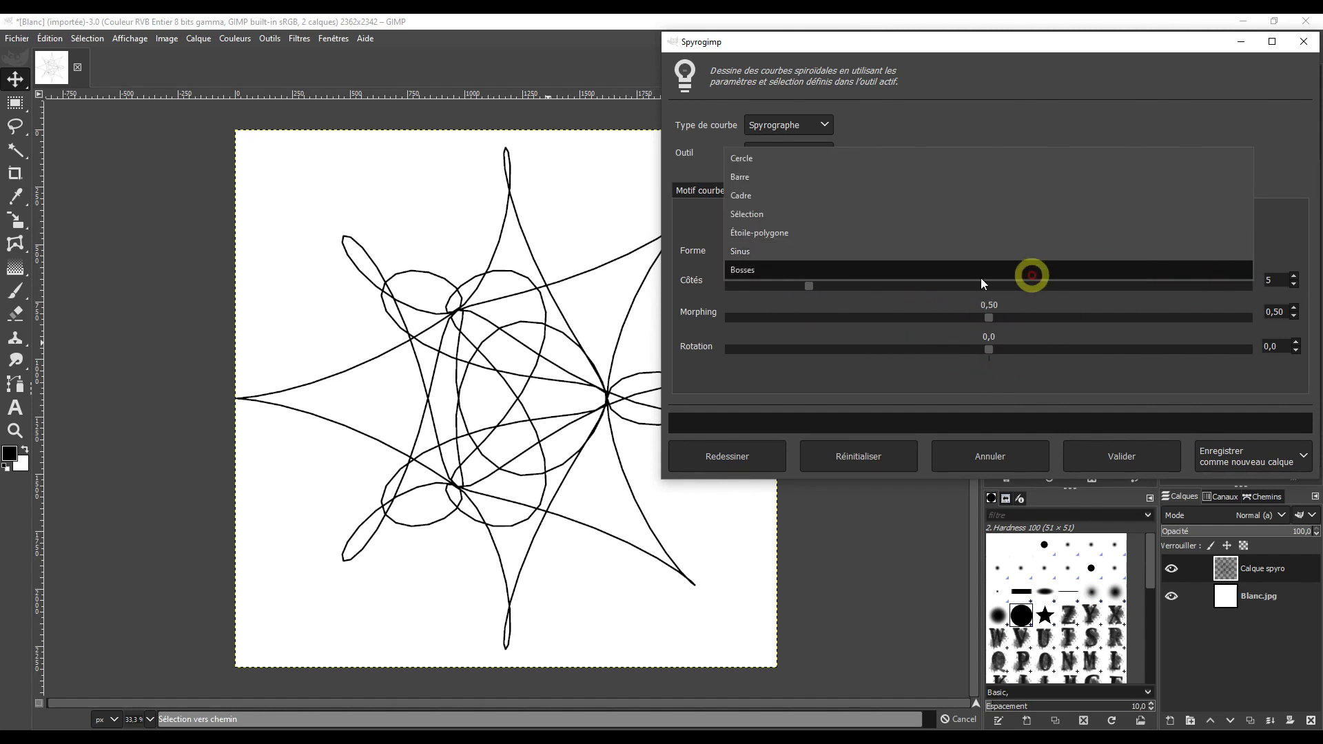
pyautogui.click(747, 272)
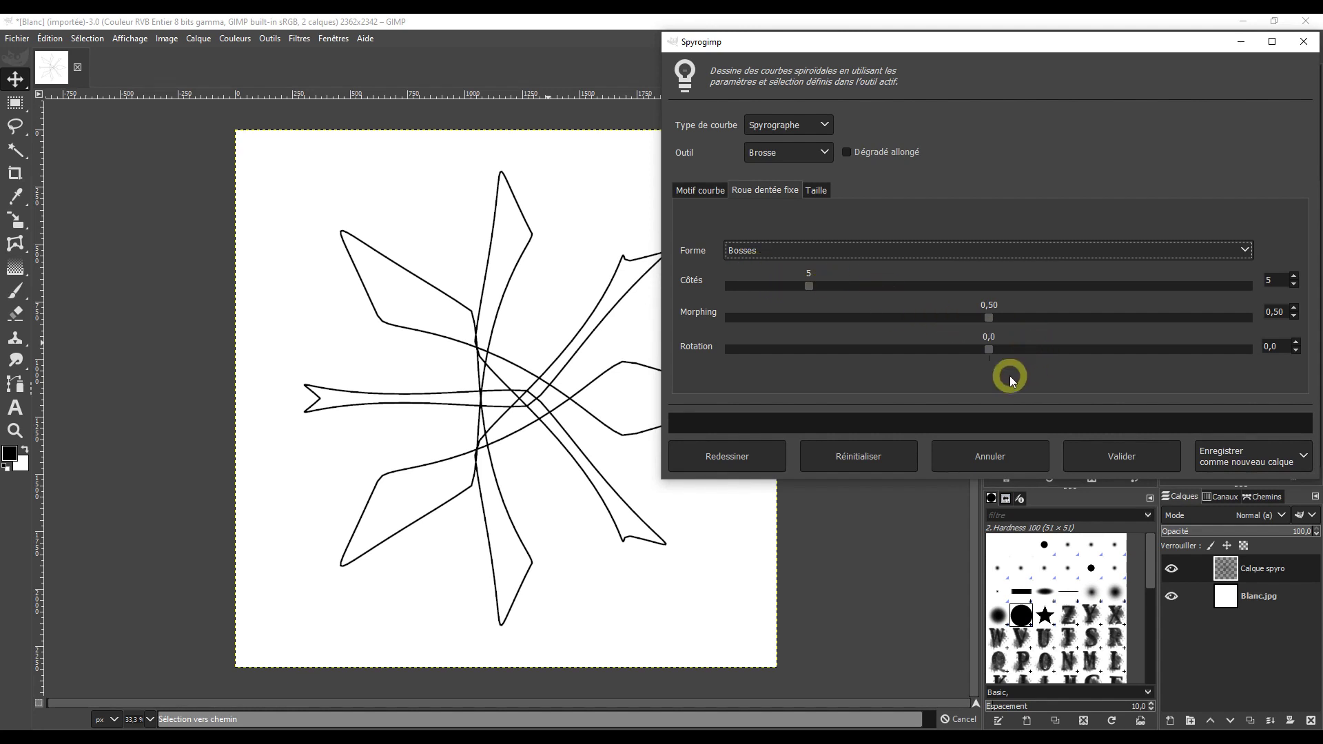
pyautogui.click(818, 190)
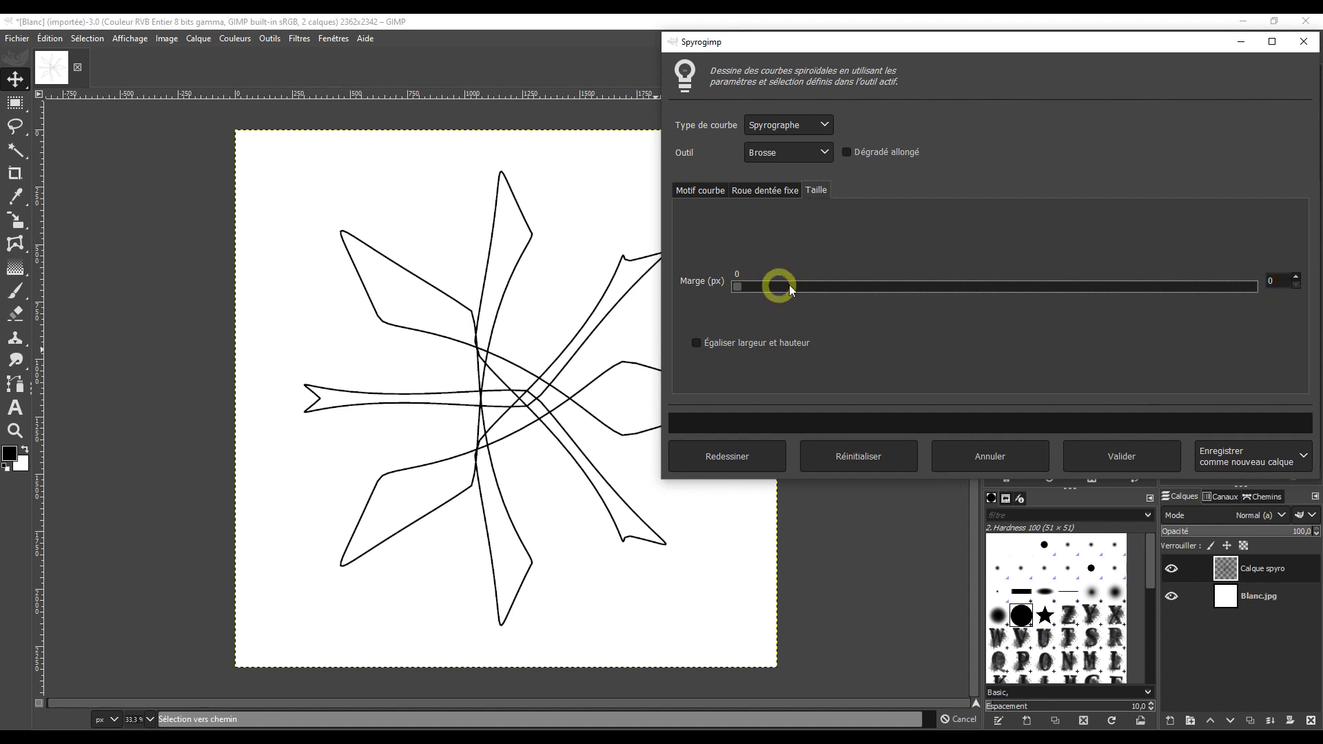
# Set a 1 px margin, equalise width and height, and redraw the Bosses star.
pyautogui.click(1296, 279)
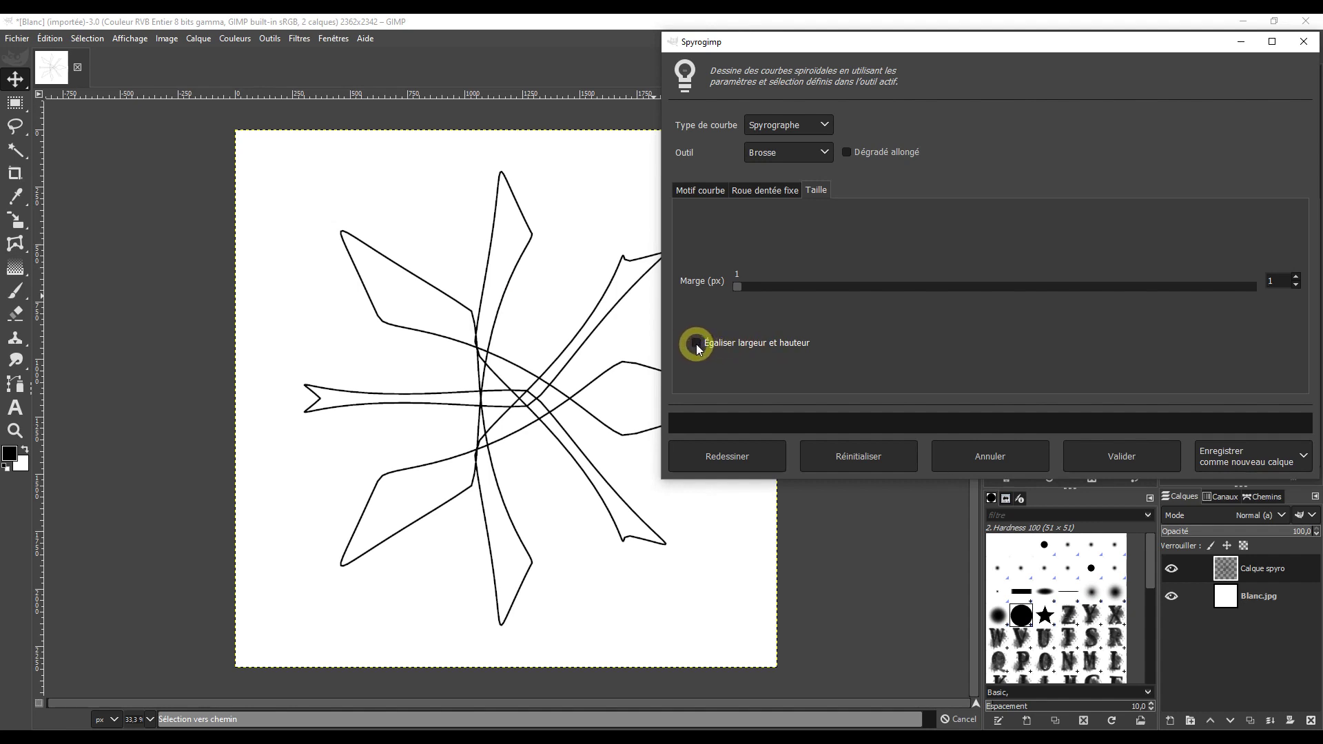
pyautogui.click(696, 343)
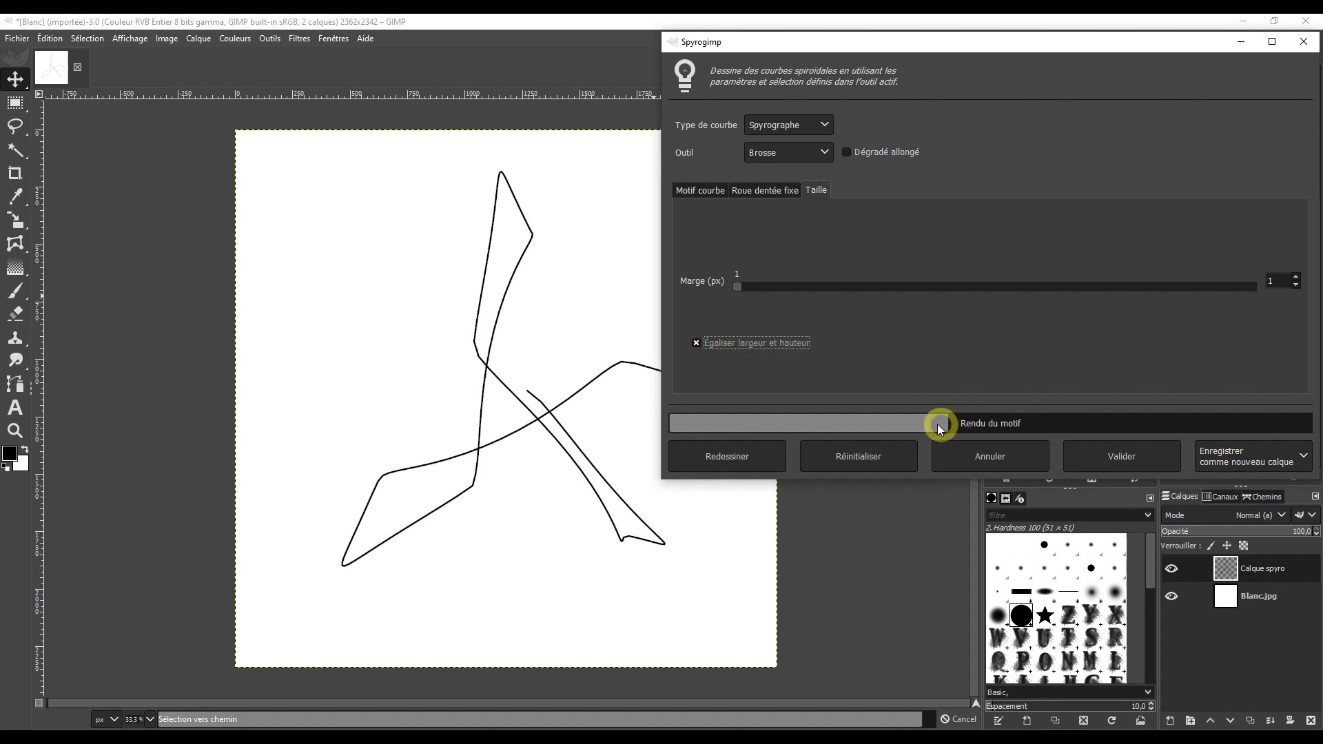
pyautogui.click(730, 459)
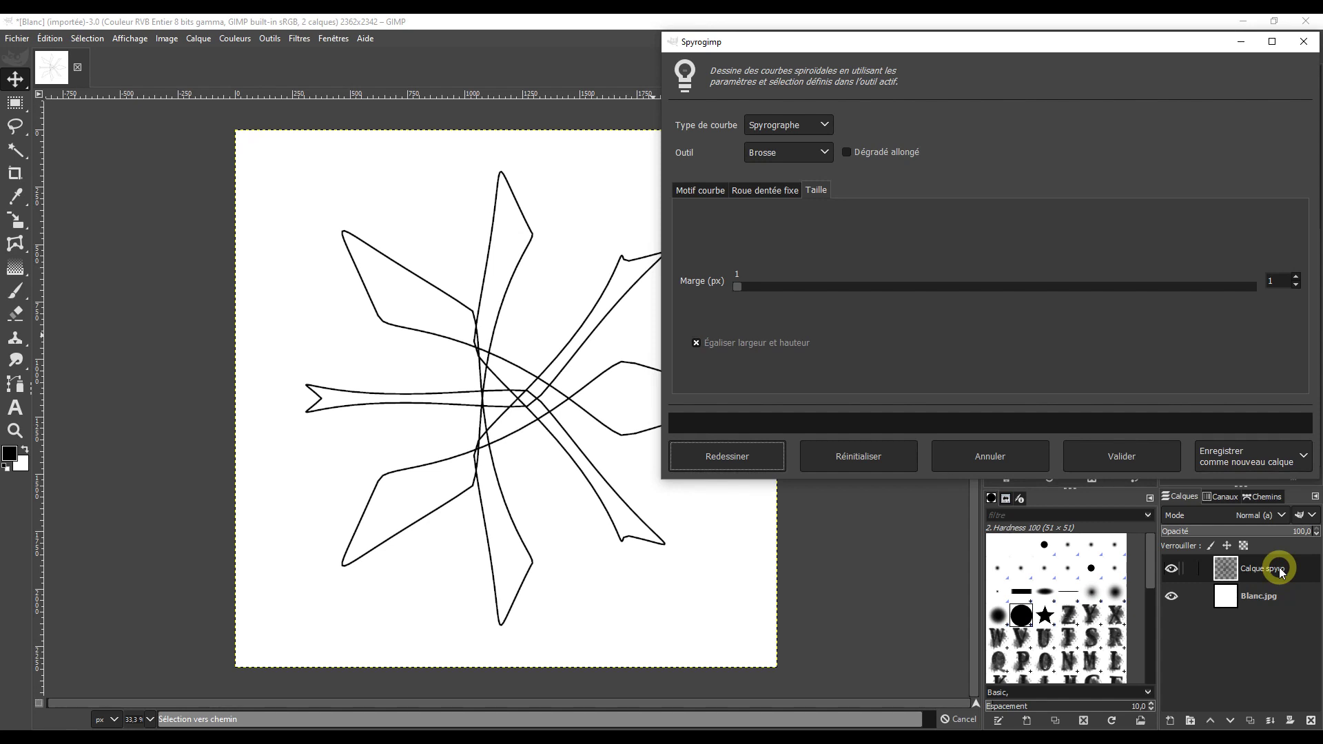
# Set output to Redessiner sur le calque actif and validate the spirograph onto Blanc.jpg.
pyautogui.click(1304, 459)
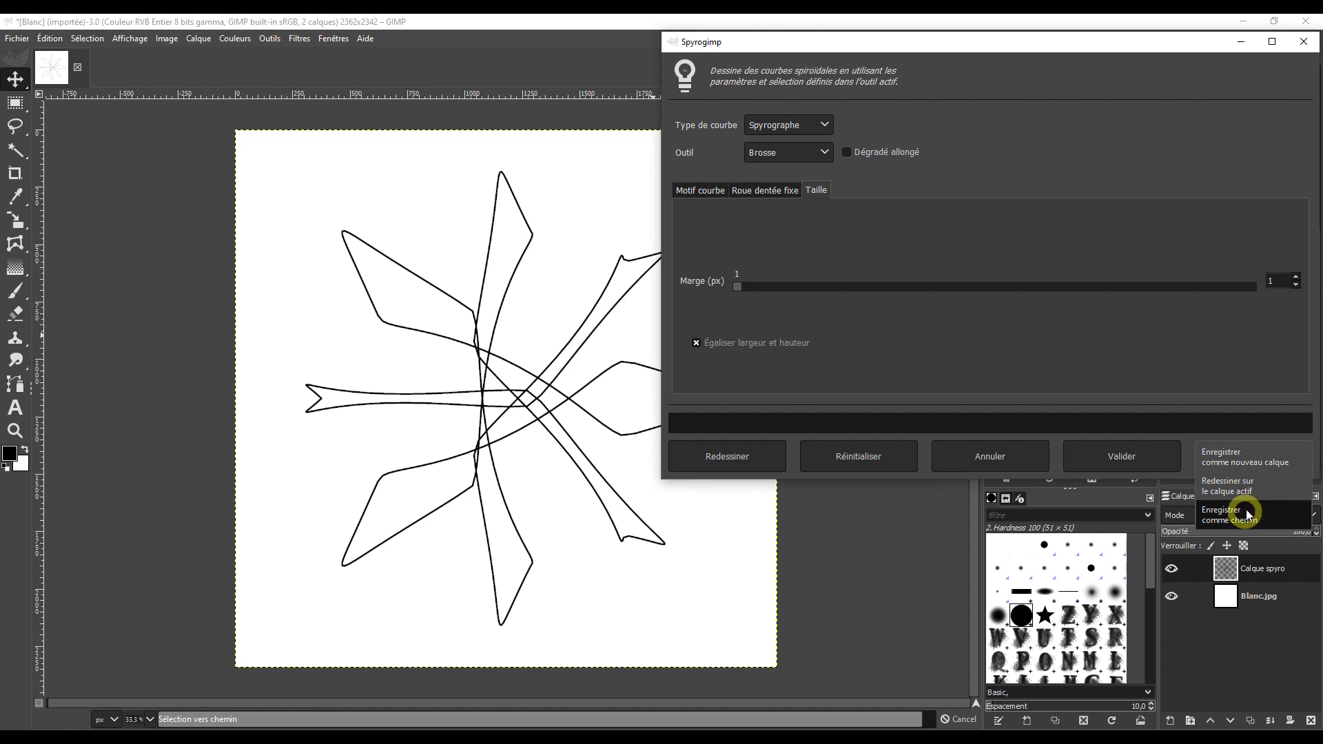
pyautogui.click(1229, 486)
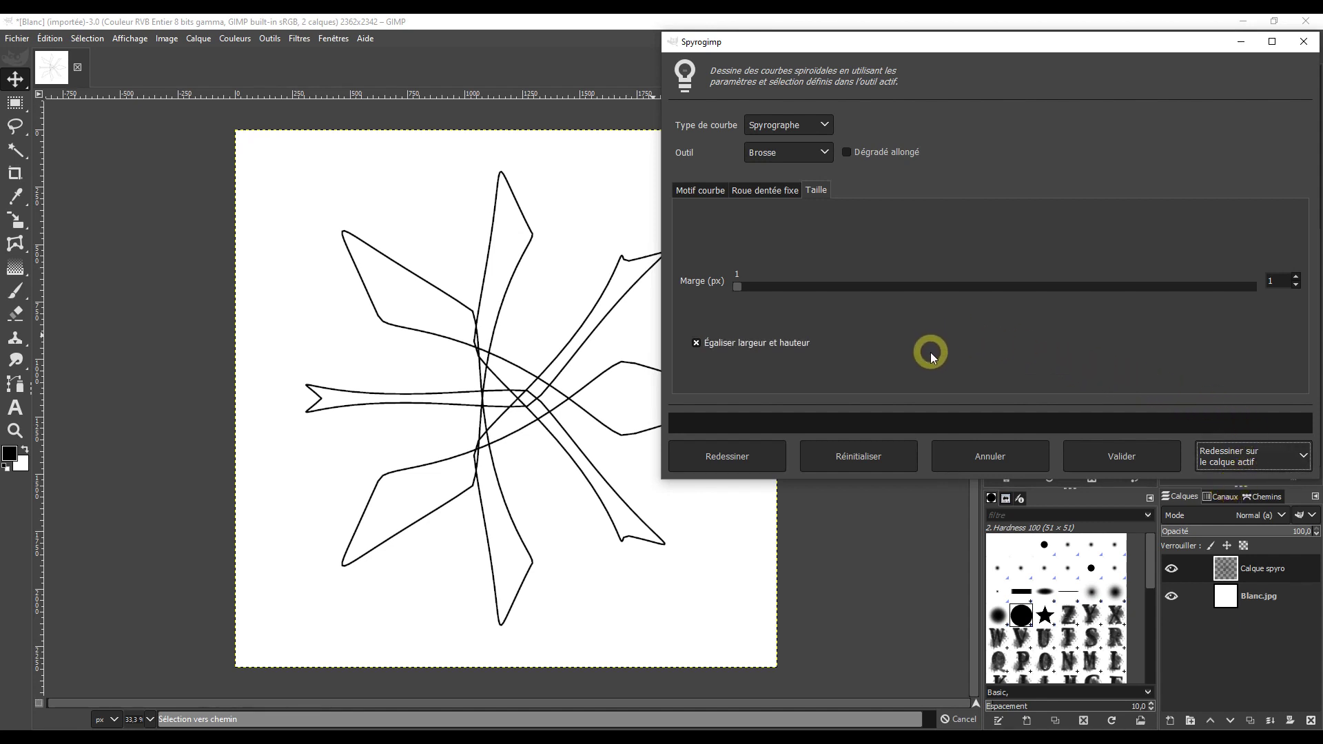
pyautogui.click(1128, 457)
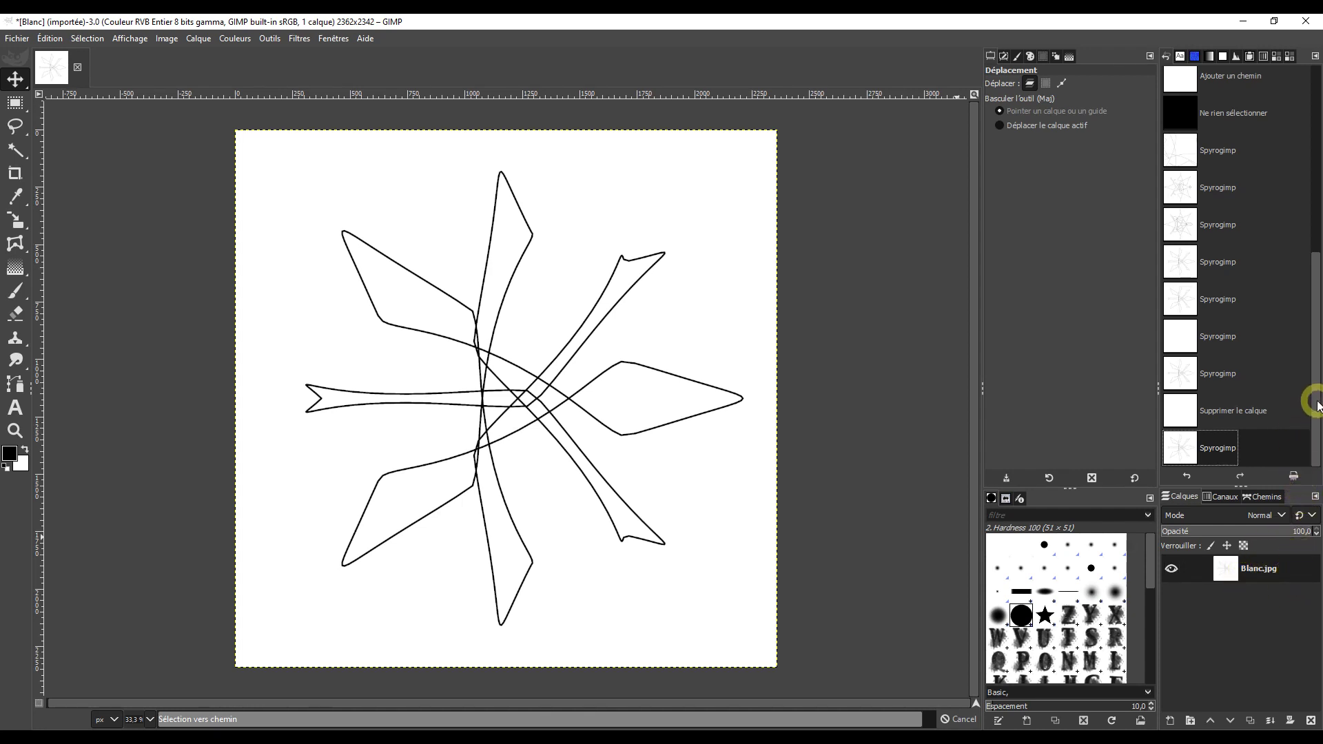
# Step the undo history back to its earliest [Image de base] entry.
pyautogui.moveTo(1316, 405); pyautogui.dragTo(1298, 93)
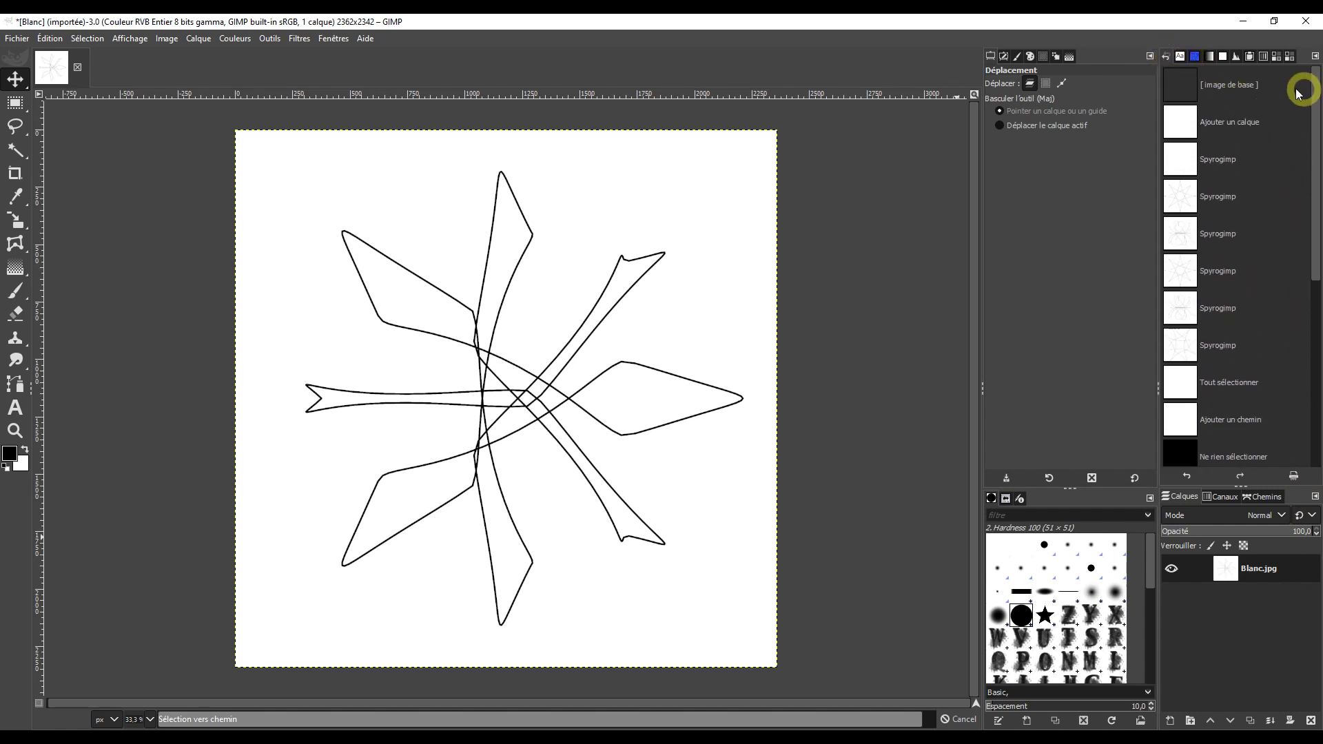
pyautogui.click(1185, 85)
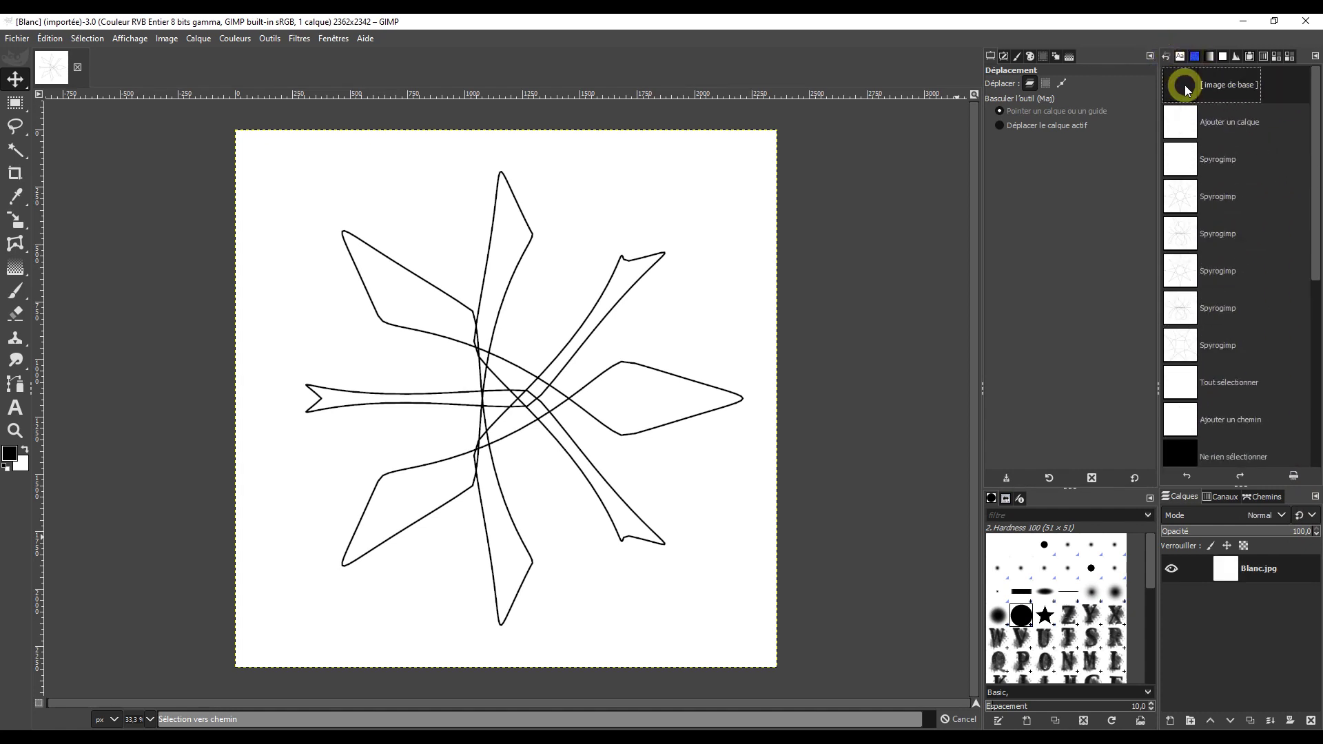